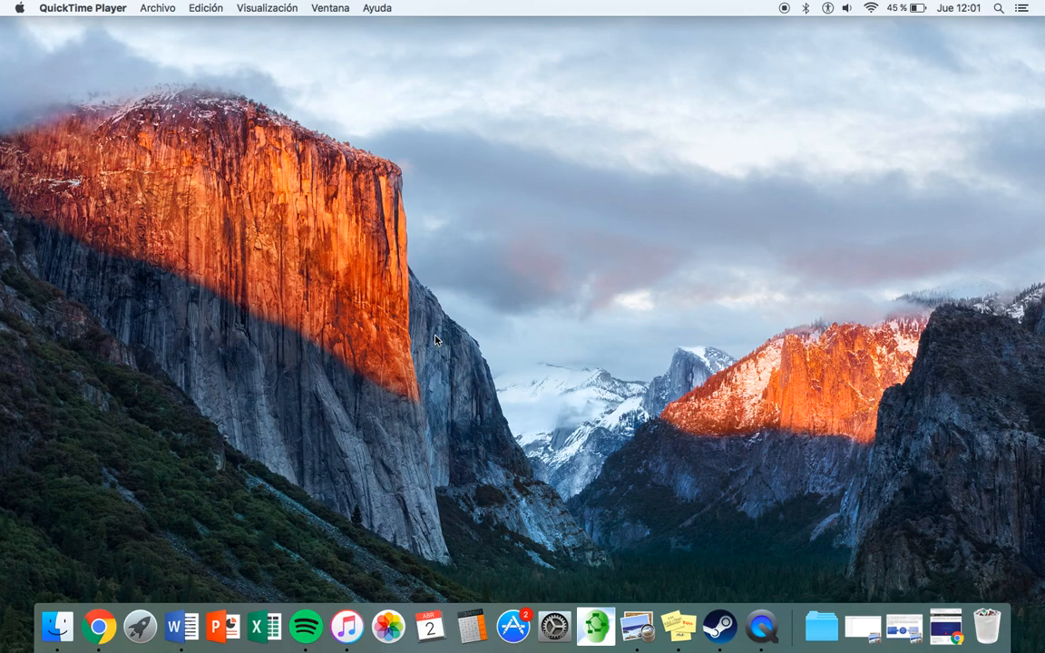
- Switch to the Online Voice Recorder page in Chrome, enlarge the window, and record a voice clip of about 17 seconds
{"action": "left_click", "coordinate": [98, 626]}
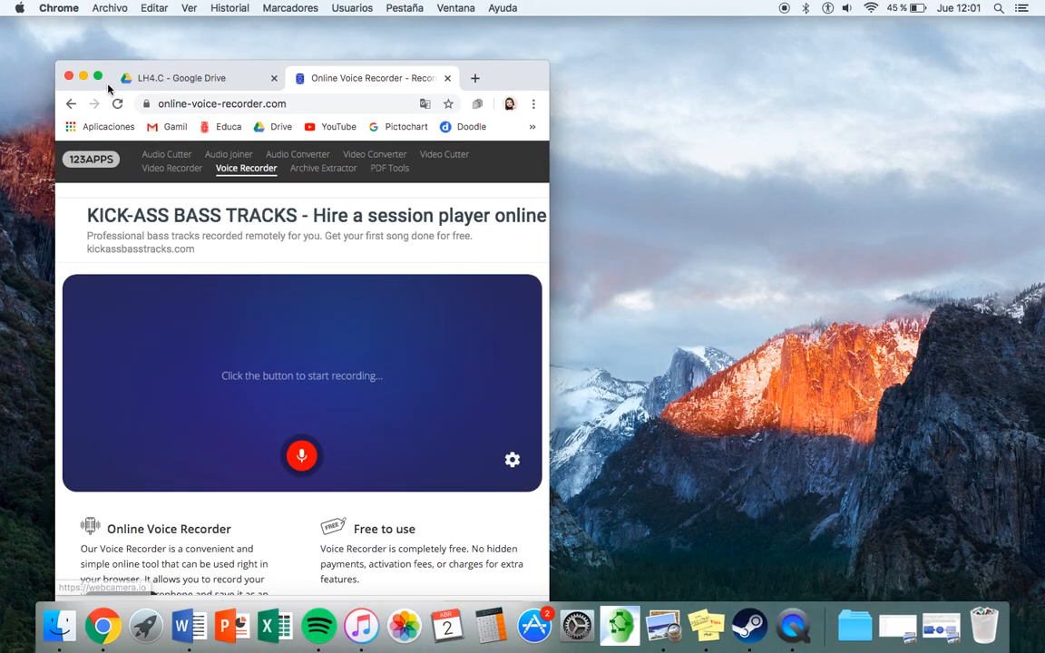
{"action": "left_click", "coordinate": [98, 75]}
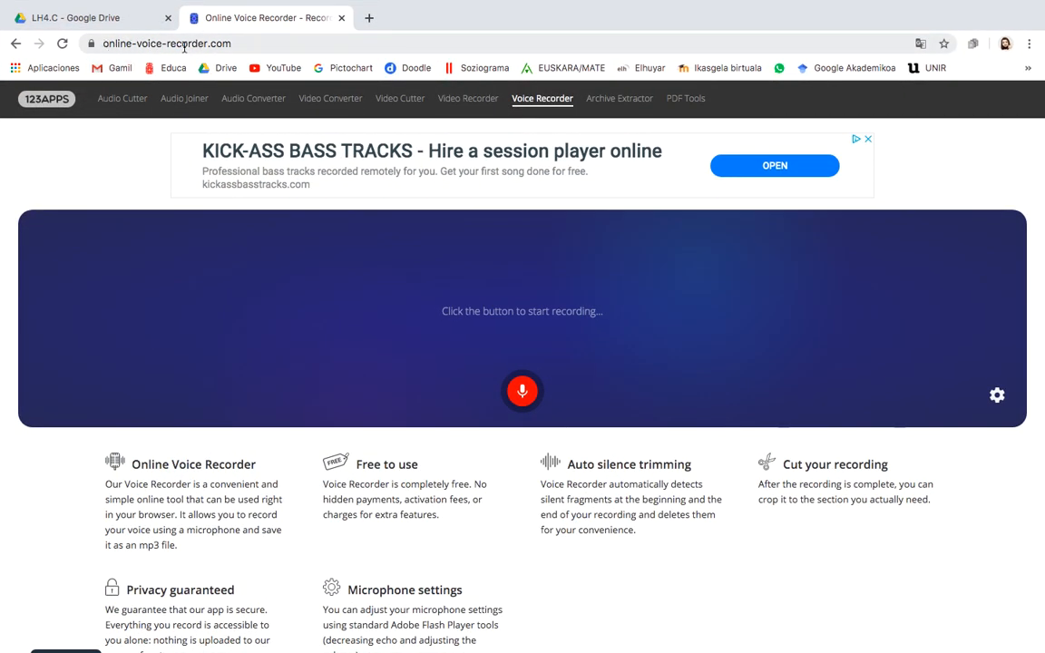
{"action": "left_click", "coordinate": [243, 44]}
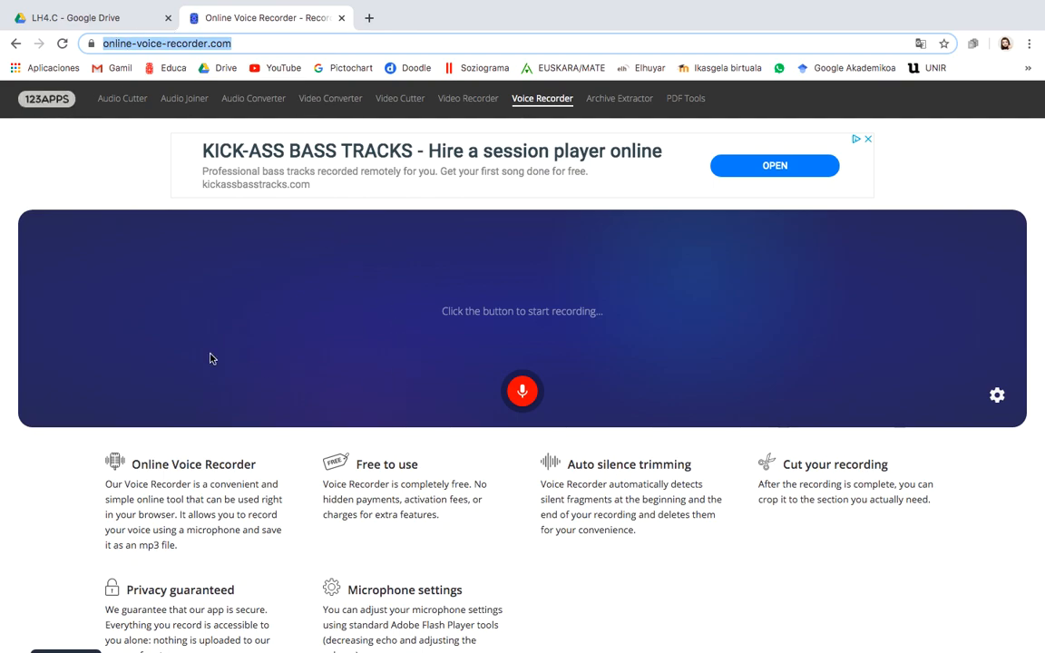
{"action": "left_click", "coordinate": [80, 170]}
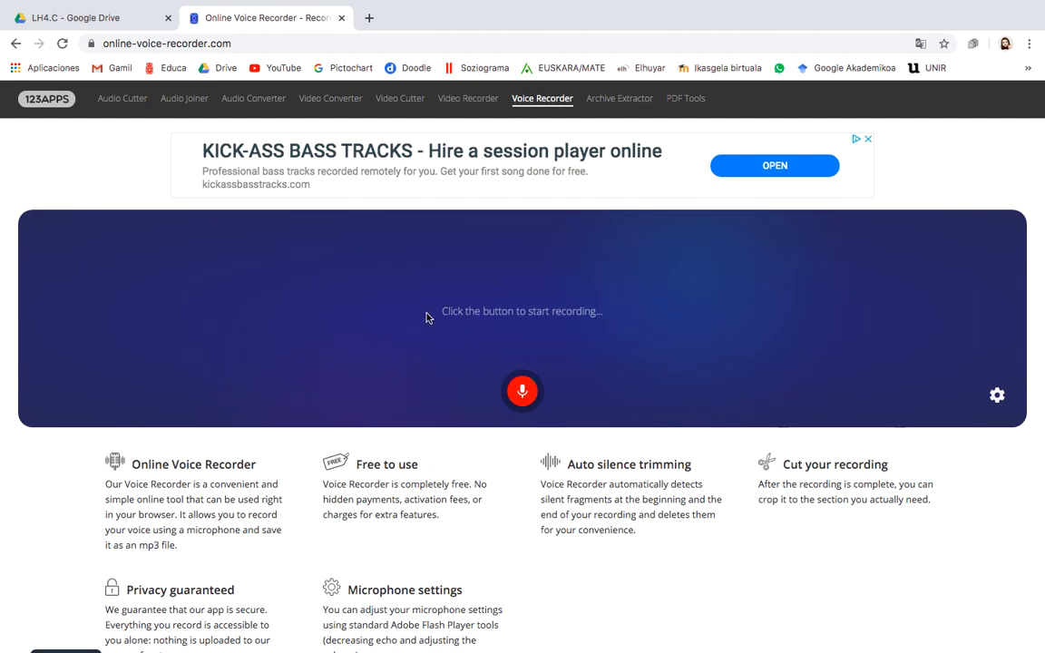
{"action": "left_click", "coordinate": [523, 394]}
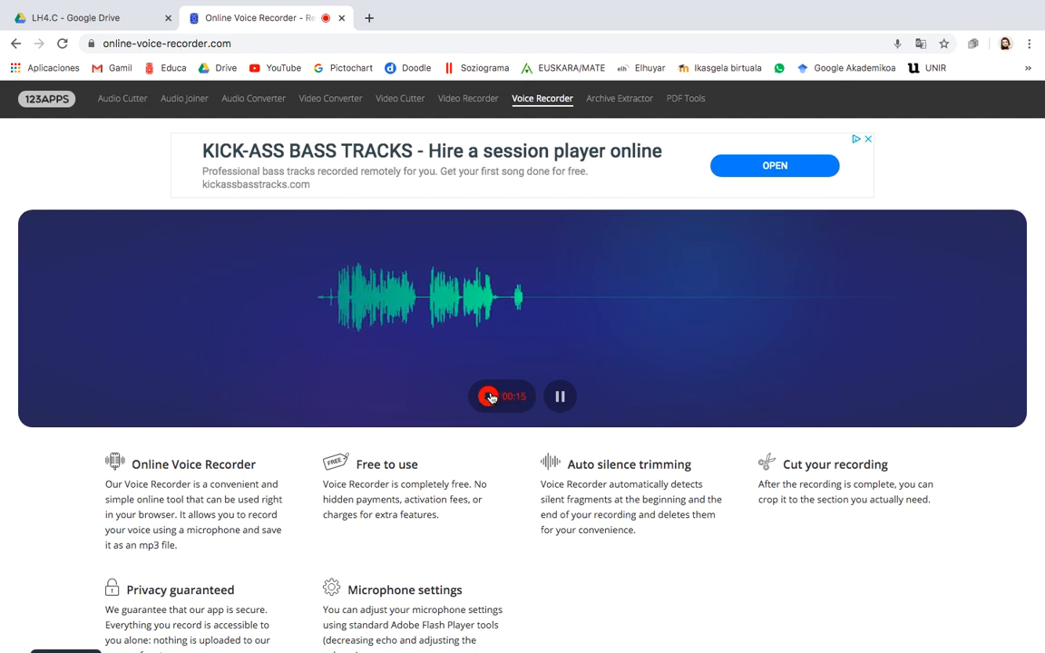
{"action": "left_click", "coordinate": [488, 397]}
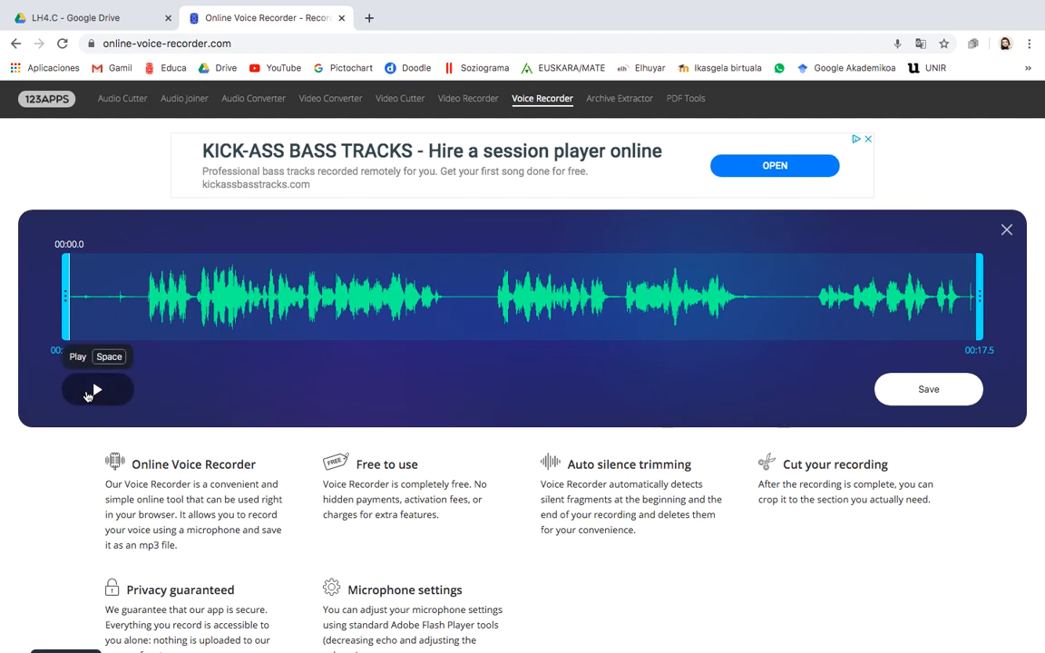
- Play back the voice recording and check different positions along its waveform
{"action": "left_click", "coordinate": [96, 392]}
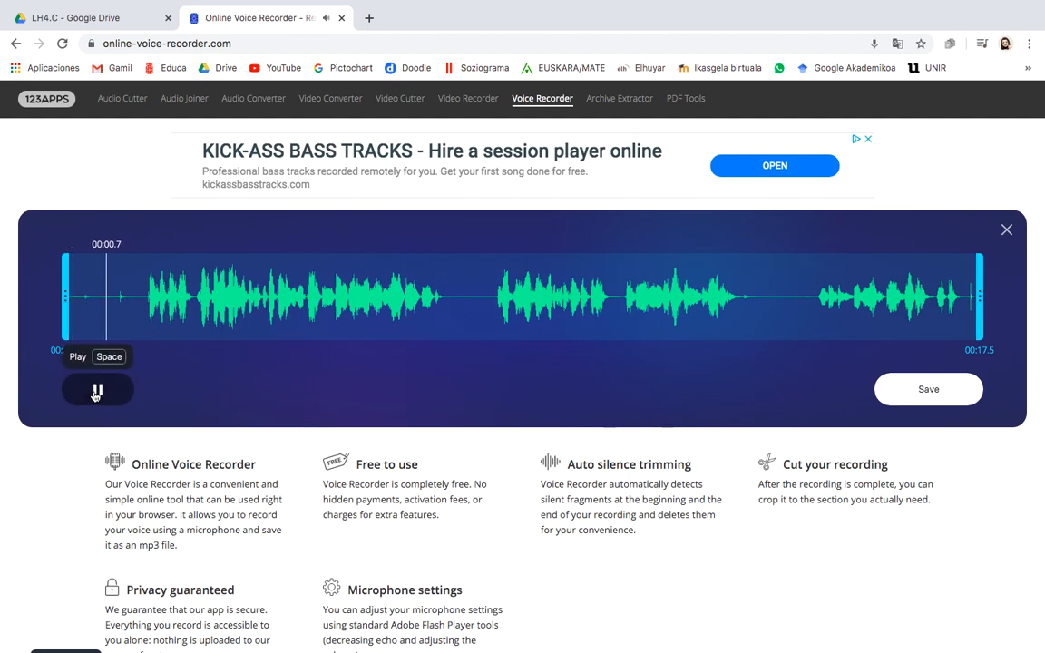
{"action": "left_click", "coordinate": [96, 392]}
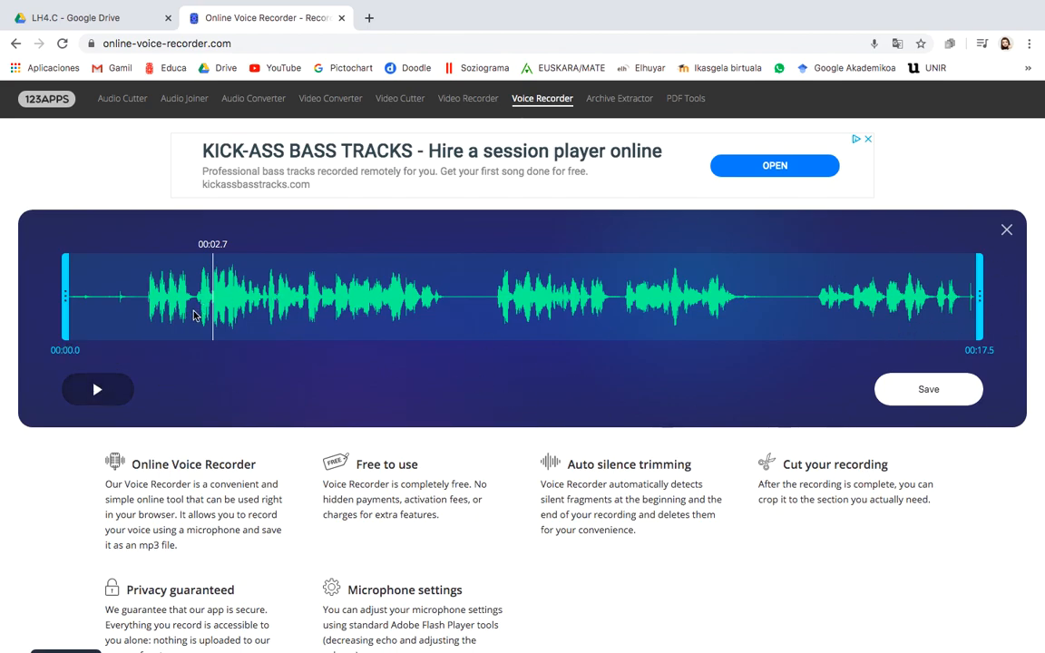
{"action": "left_click", "coordinate": [307, 327]}
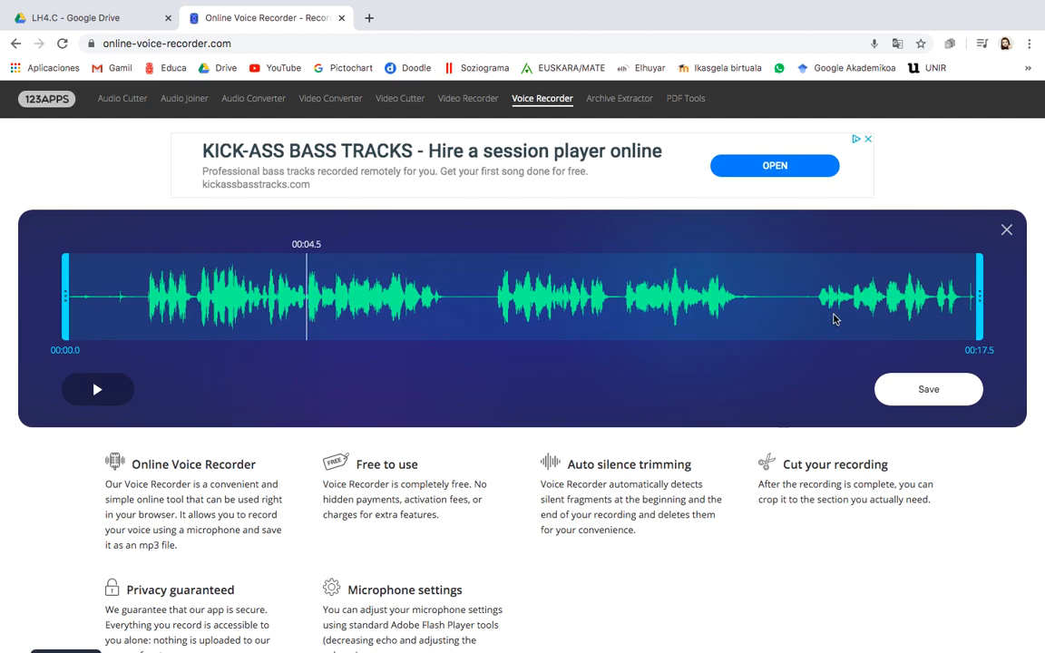
{"action": "left_click", "coordinate": [803, 297]}
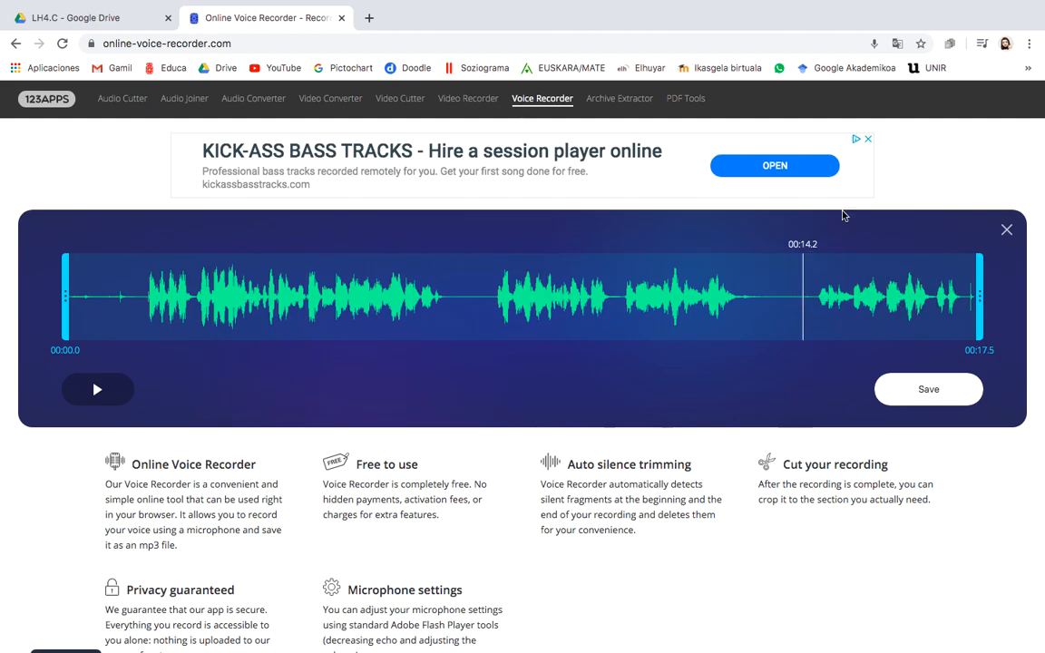
{"action": "left_click", "coordinate": [103, 403]}
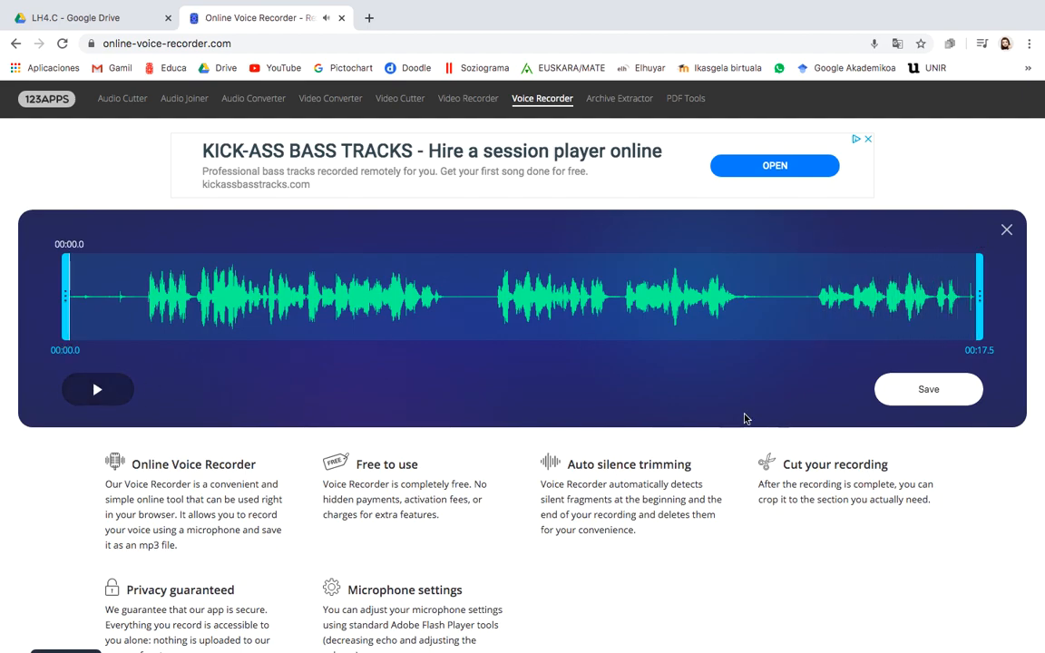
- Trim the end of the recording to about 13.6 seconds and save the clip as an MP3 file
{"action": "left_click_drag", "start_coordinate": [979, 297], "coordinate": [783, 332]}
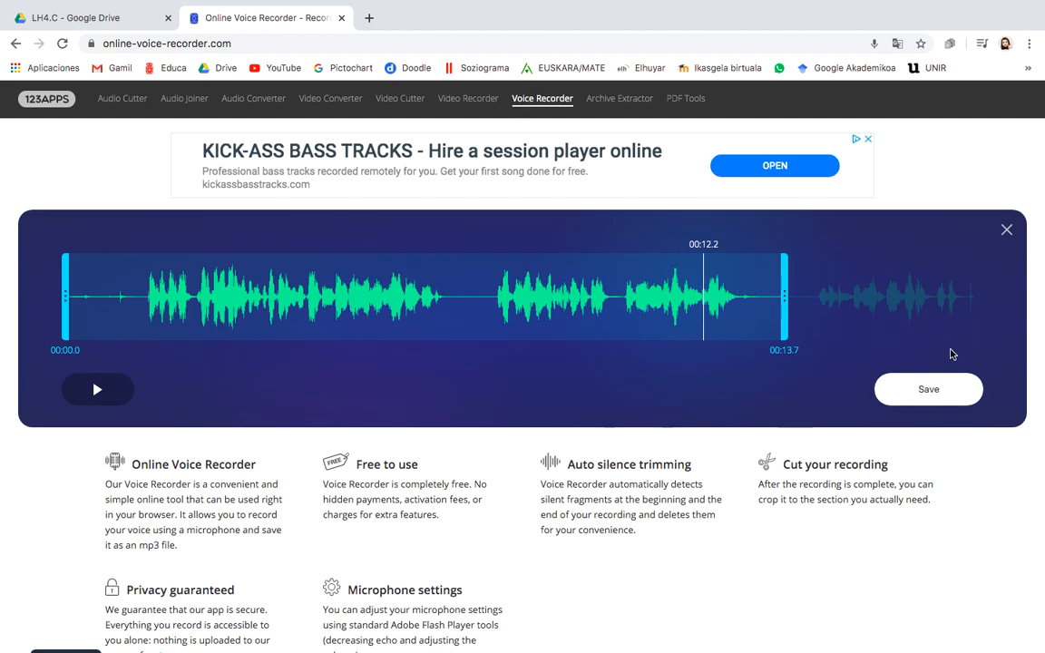
{"action": "left_click", "coordinate": [926, 392]}
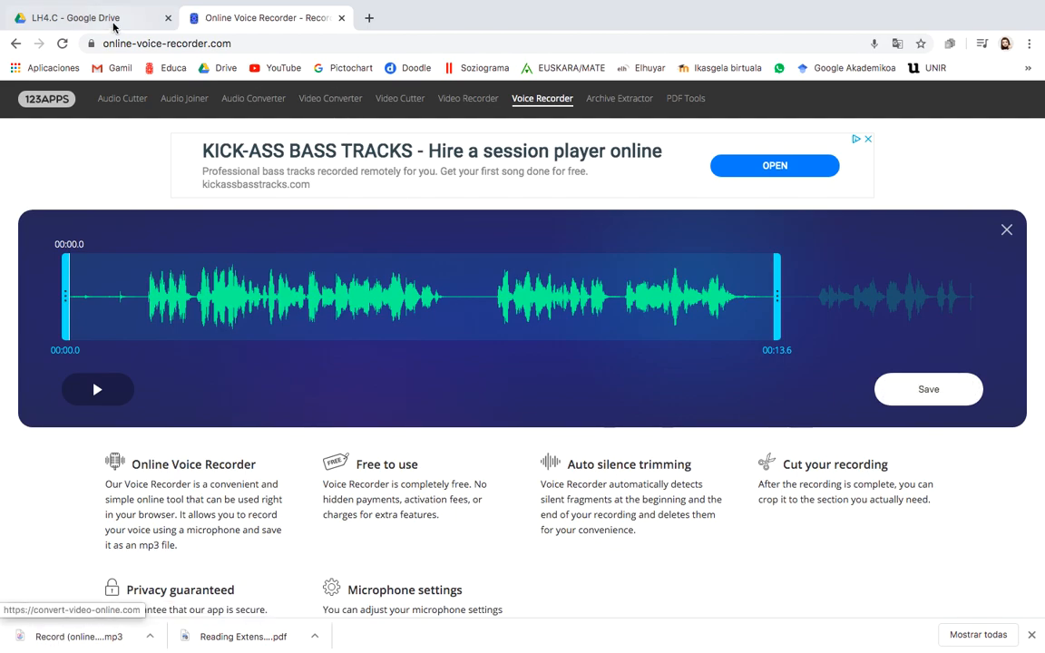
- Switch to Google Drive and upload Record (online-voice-recorder.com) (1).mp3 from the Descargas folder to Nire unitatea
{"action": "left_click", "coordinate": [68, 17]}
{"action": "scroll", "coordinate": [98, 275], "scroll_direction": "up", "scroll_amount": 3}
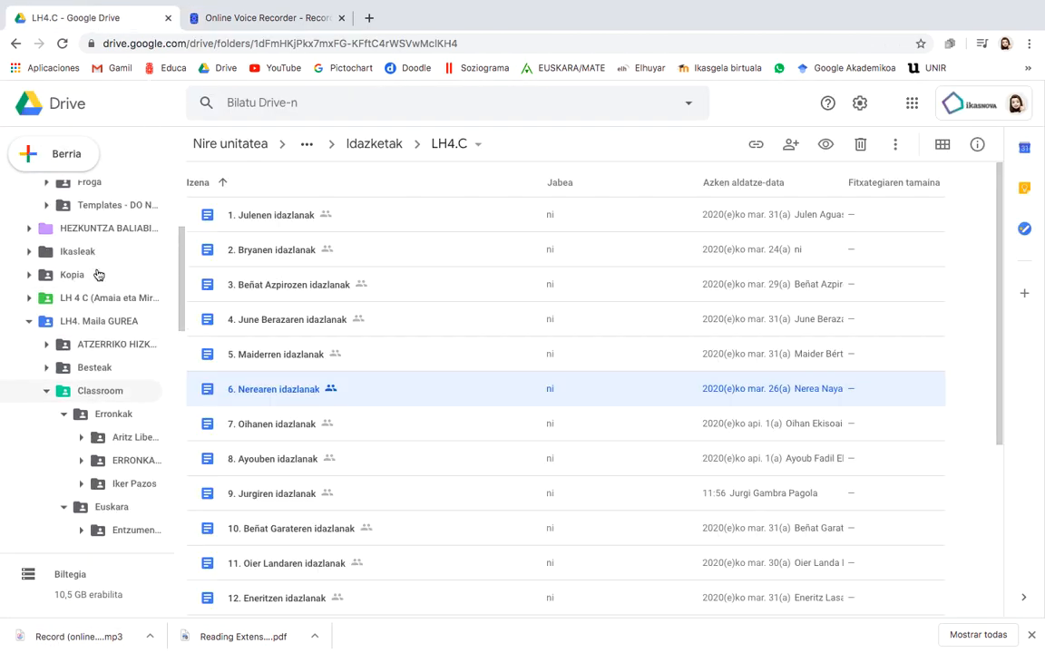
{"action": "left_click", "coordinate": [74, 227]}
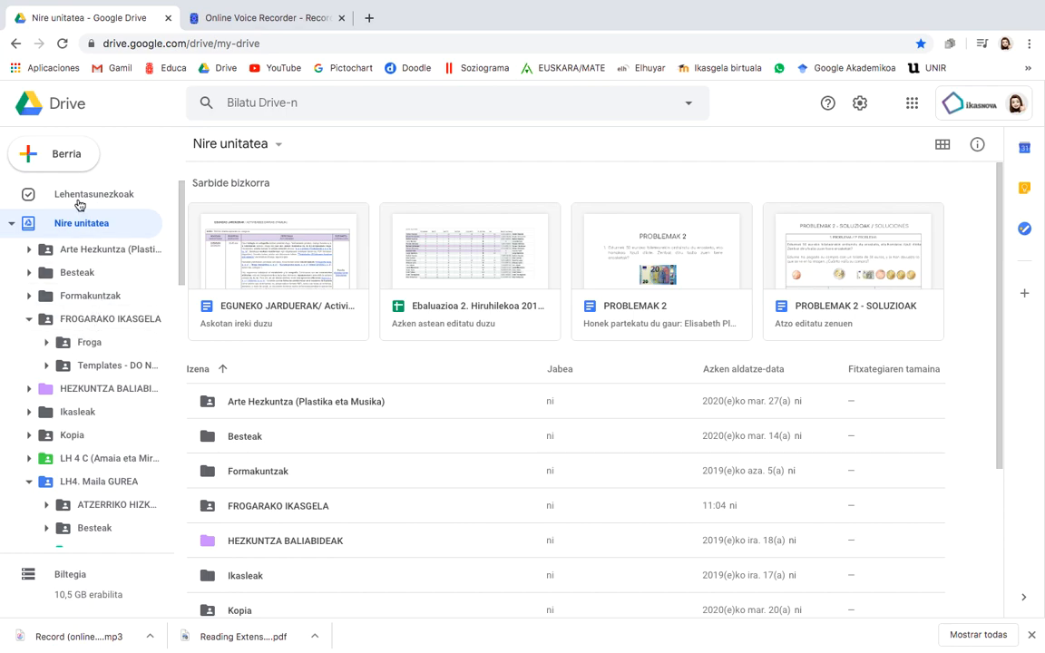
{"action": "left_click", "coordinate": [70, 166]}
{"action": "left_click", "coordinate": [99, 196]}
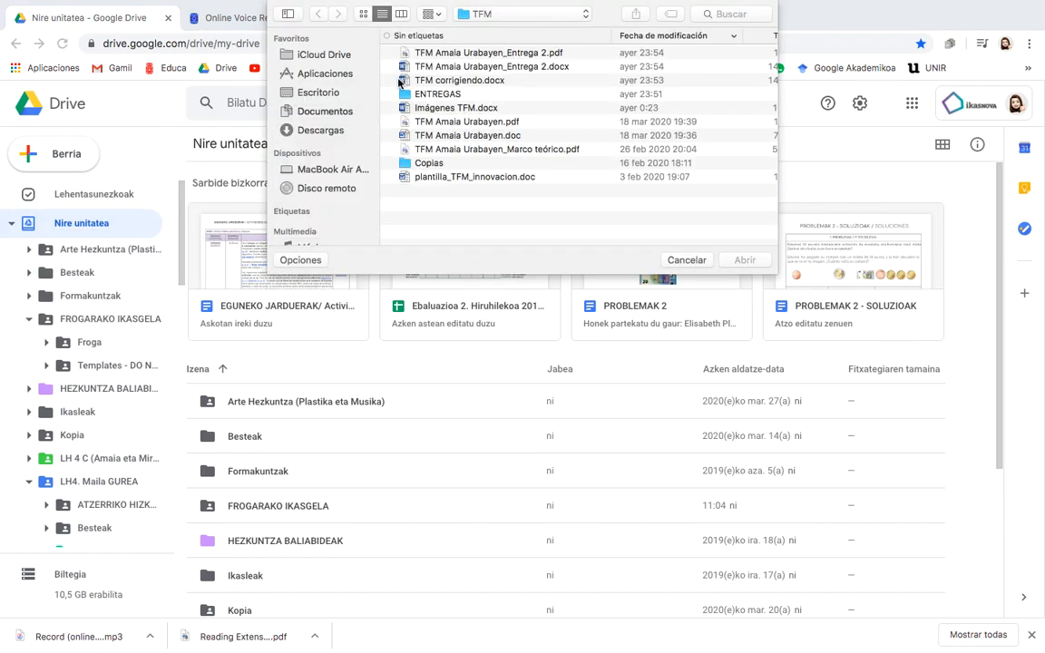
{"action": "left_click", "coordinate": [318, 134]}
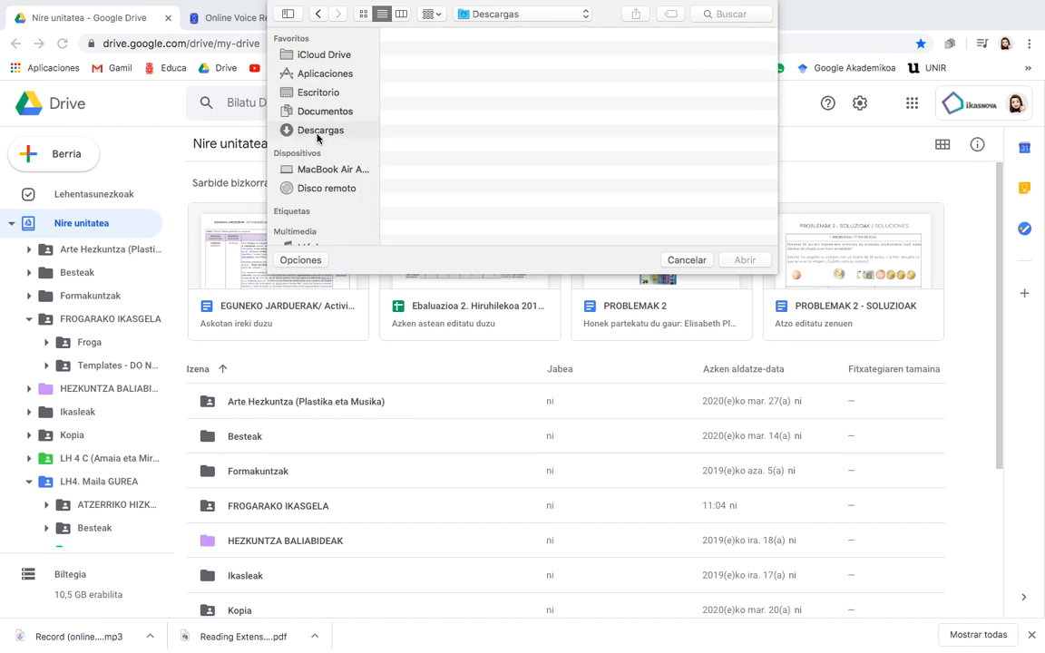
{"action": "left_click", "coordinate": [472, 53]}
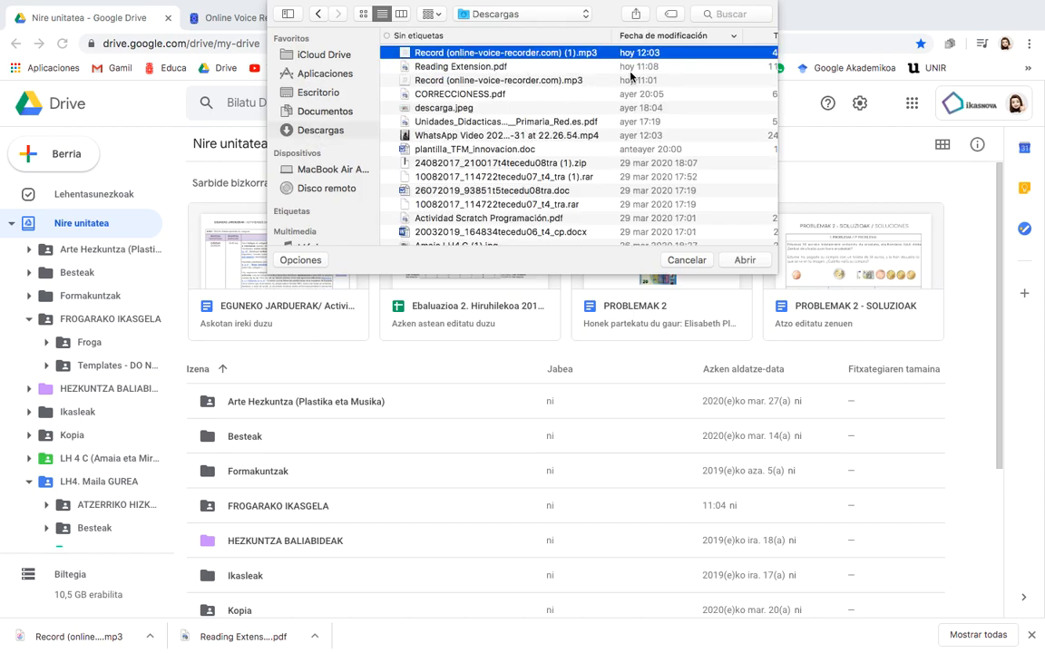
{"action": "left_click", "coordinate": [743, 260]}
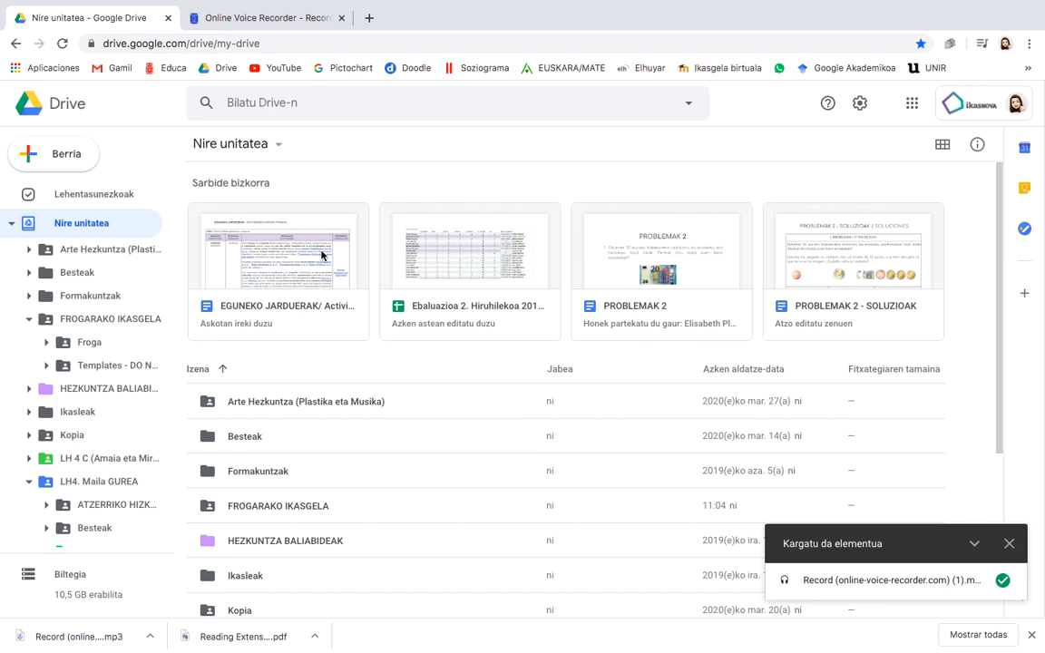
- Preview the uploaded recording by playing its first seconds, look at its further options, and close the preview
{"action": "left_click", "coordinate": [839, 578]}
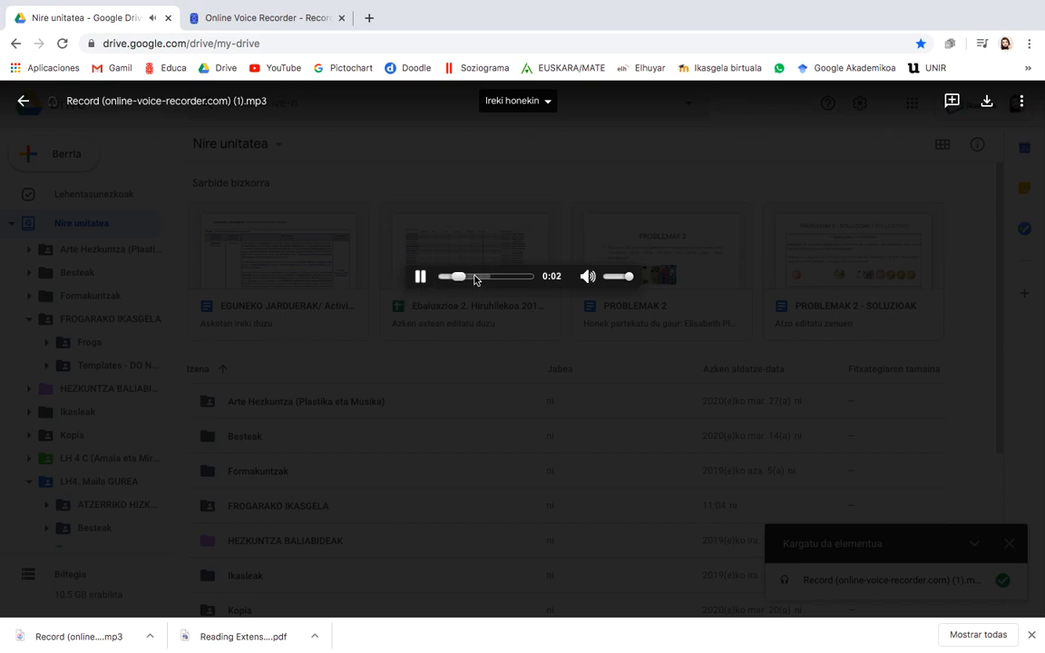
{"action": "left_click", "coordinate": [419, 280]}
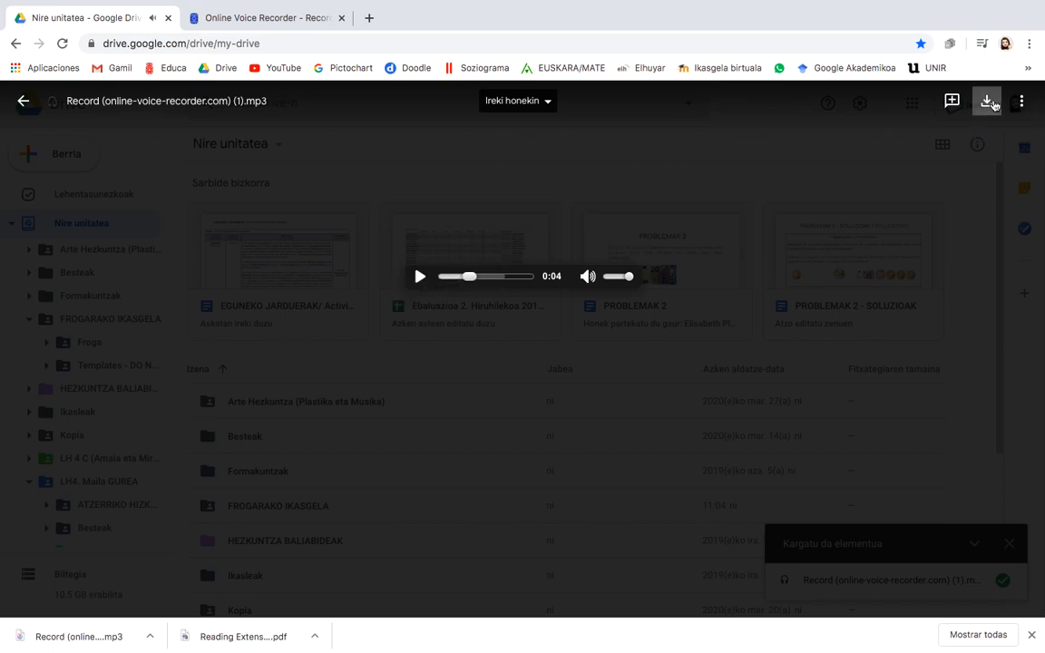
{"action": "left_click", "coordinate": [1028, 105]}
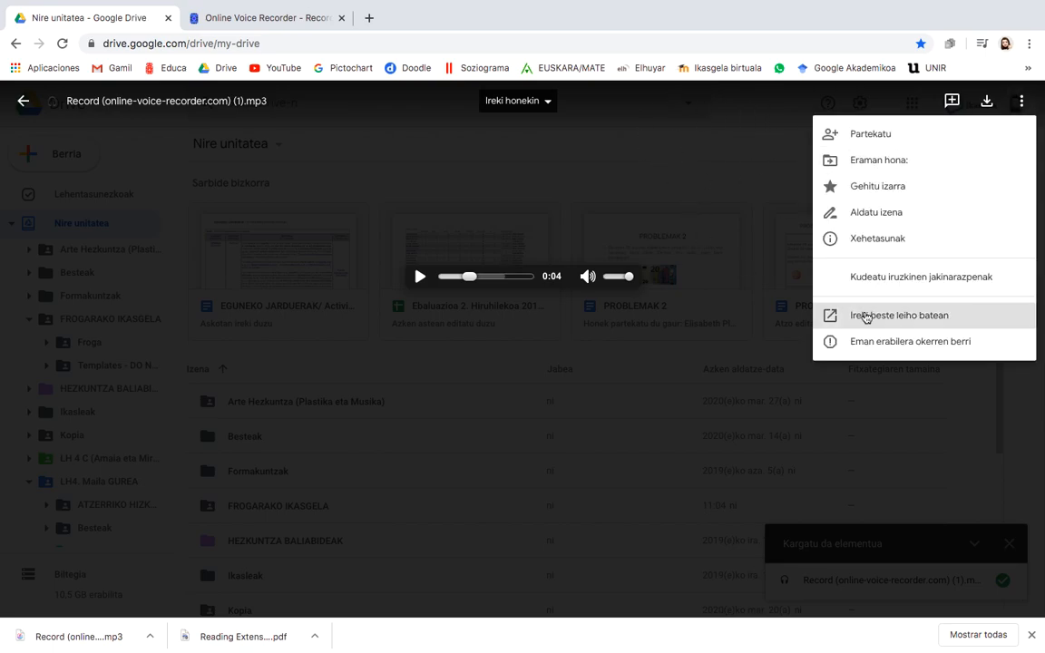
{"action": "left_click", "coordinate": [668, 214]}
{"action": "left_click", "coordinate": [766, 203]}
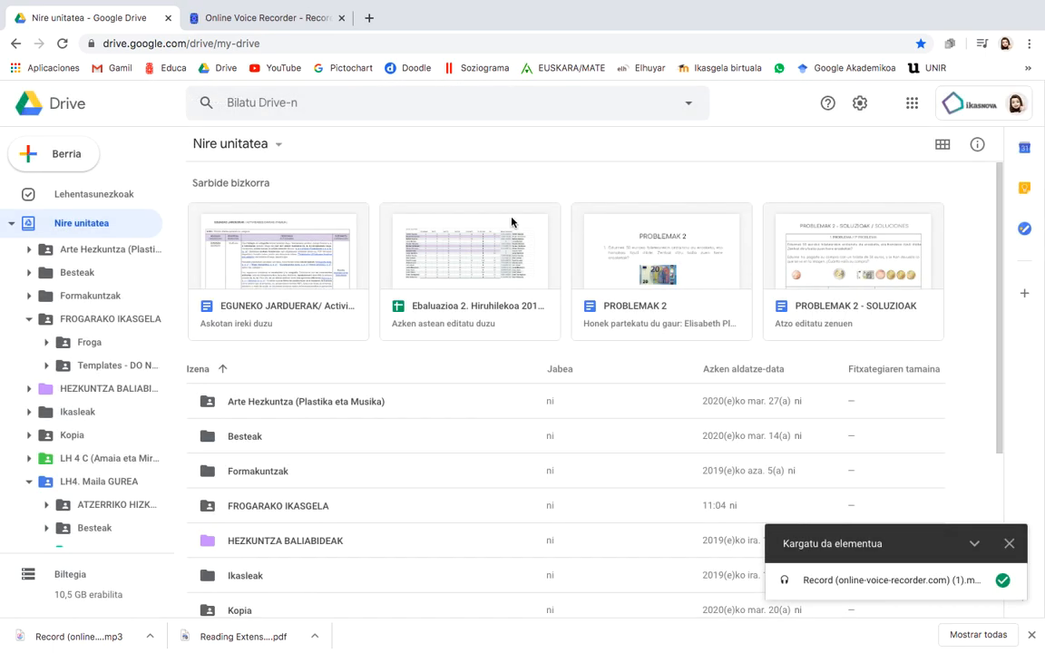
- Rename the uploaded recording in Nire unitatea to Audioa froga.mp3
{"action": "scroll", "coordinate": [348, 358], "scroll_direction": "down", "scroll_amount": 5}
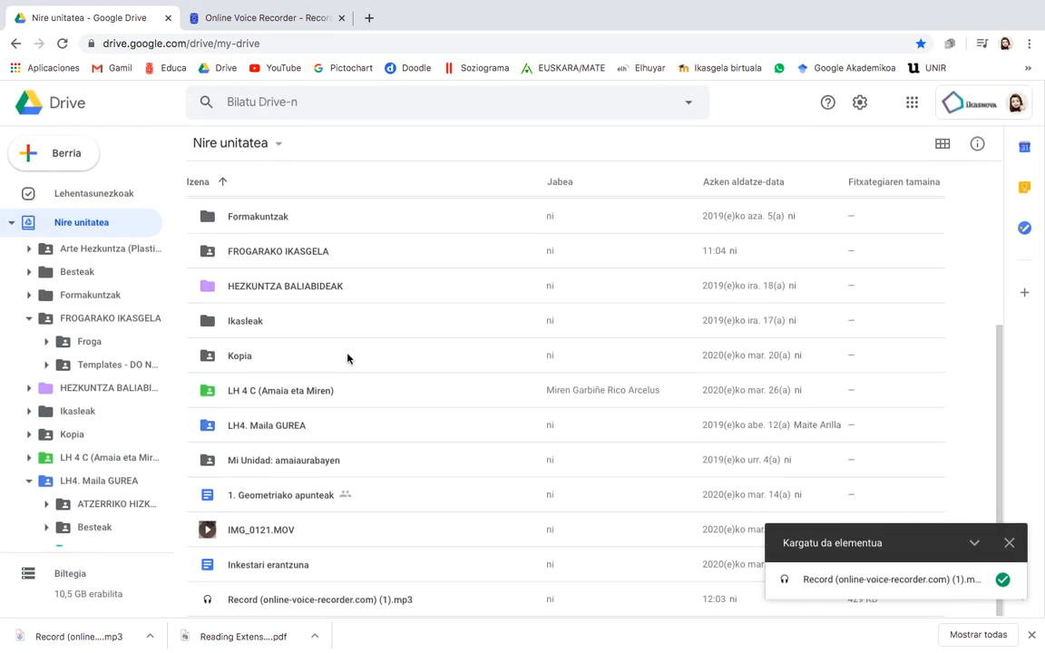
{"action": "left_click", "coordinate": [285, 606]}
{"action": "right_click", "coordinate": [285, 606]}
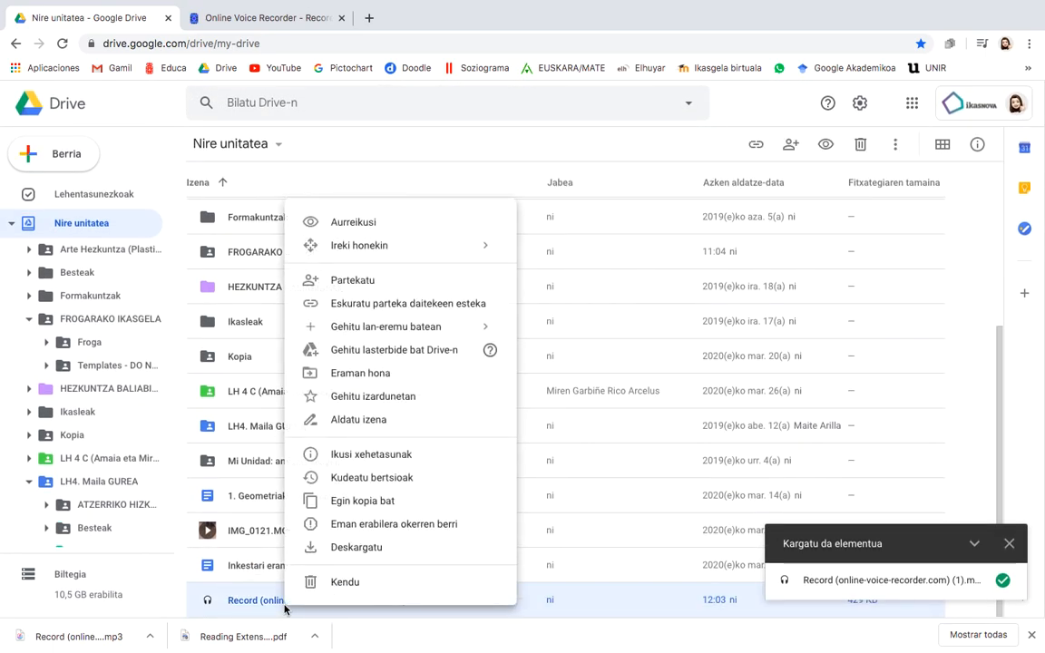
{"action": "left_click", "coordinate": [368, 426]}
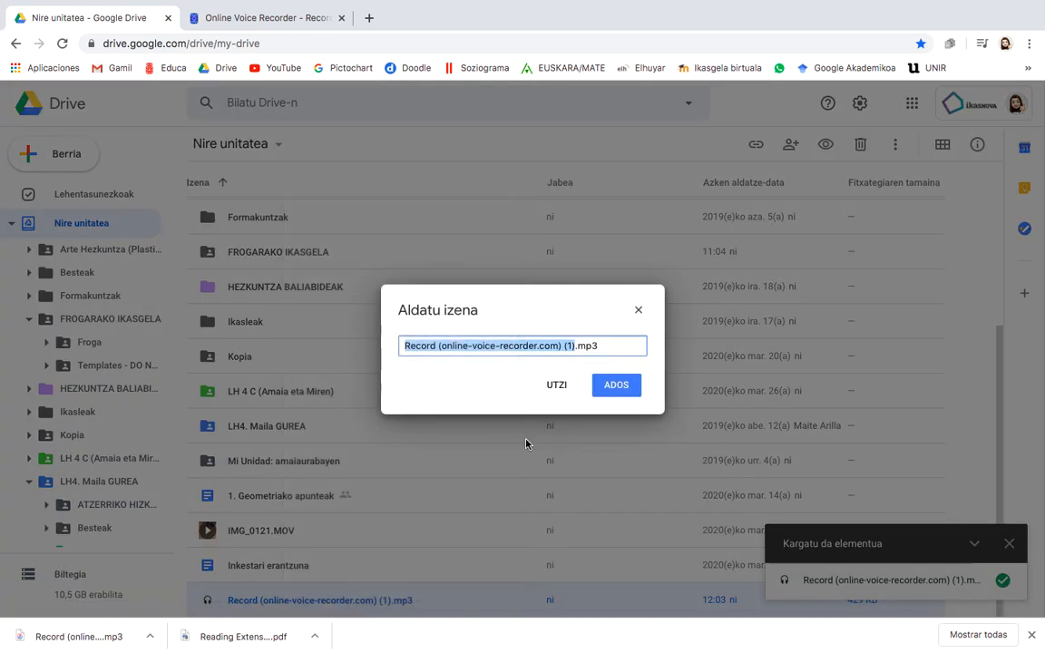
{"action": "type", "text": "Audioa fro"}
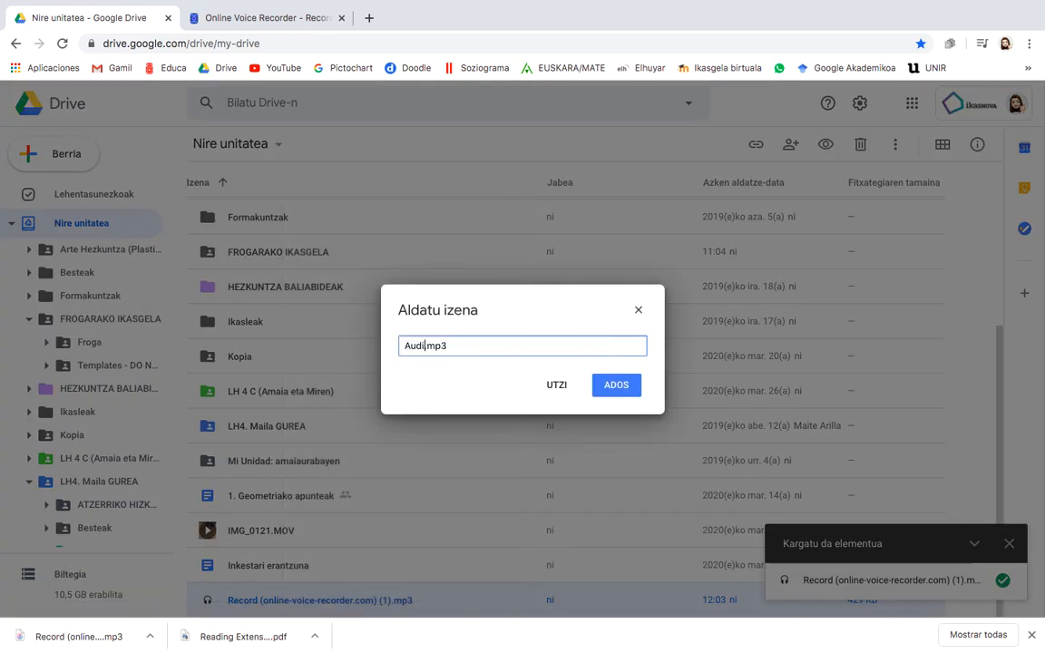
{"action": "type", "text": "ga"}
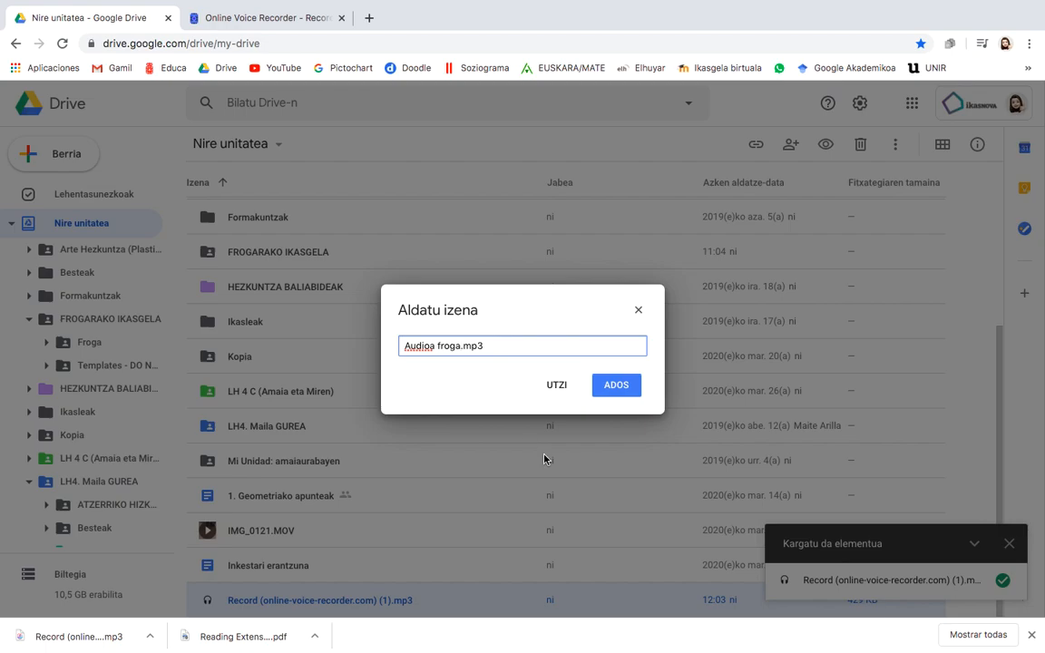
{"action": "left_click", "coordinate": [612, 385]}
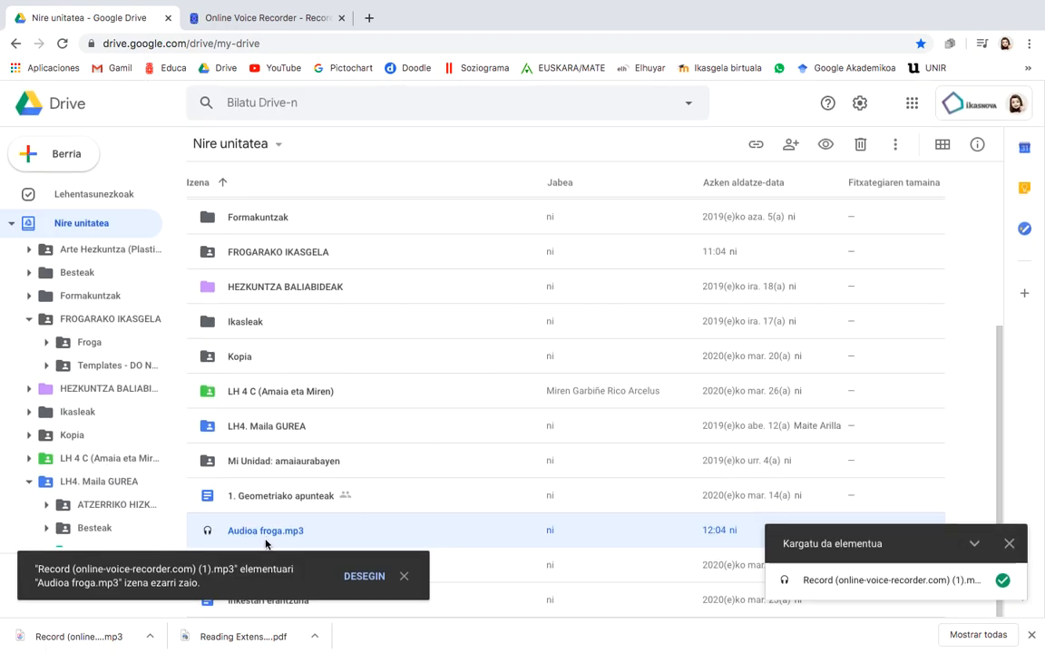
- Get a shareable link for Audioa froga.mp3, toggling link sharing off and leaving it on
{"action": "left_click", "coordinate": [757, 146]}
{"action": "left_click", "coordinate": [962, 185]}
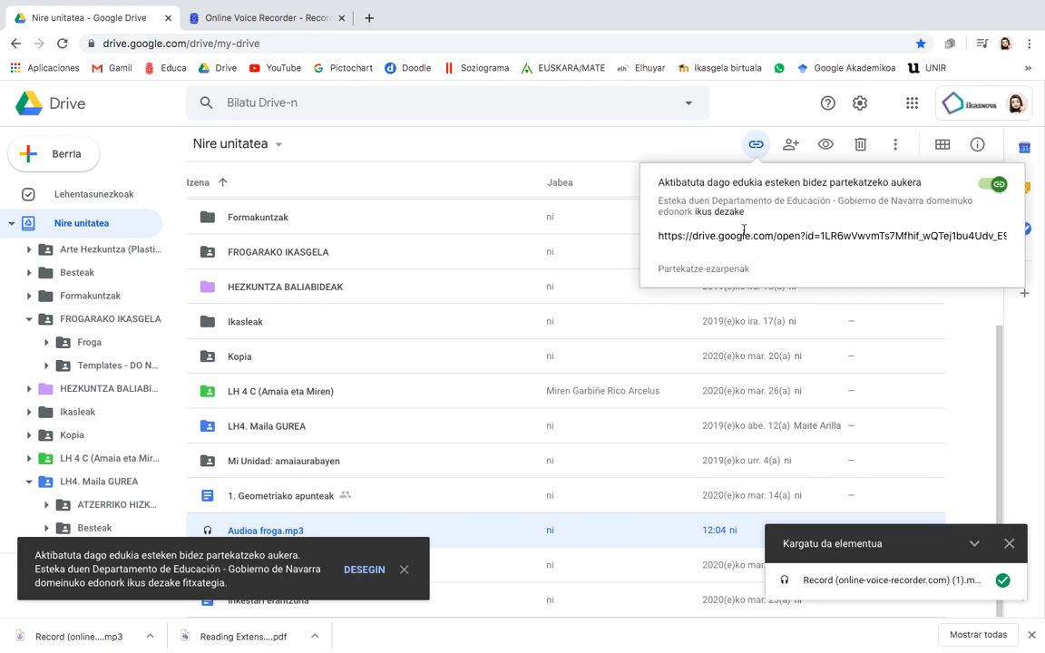
{"action": "left_click", "coordinate": [989, 186]}
{"action": "left_click", "coordinate": [994, 186]}
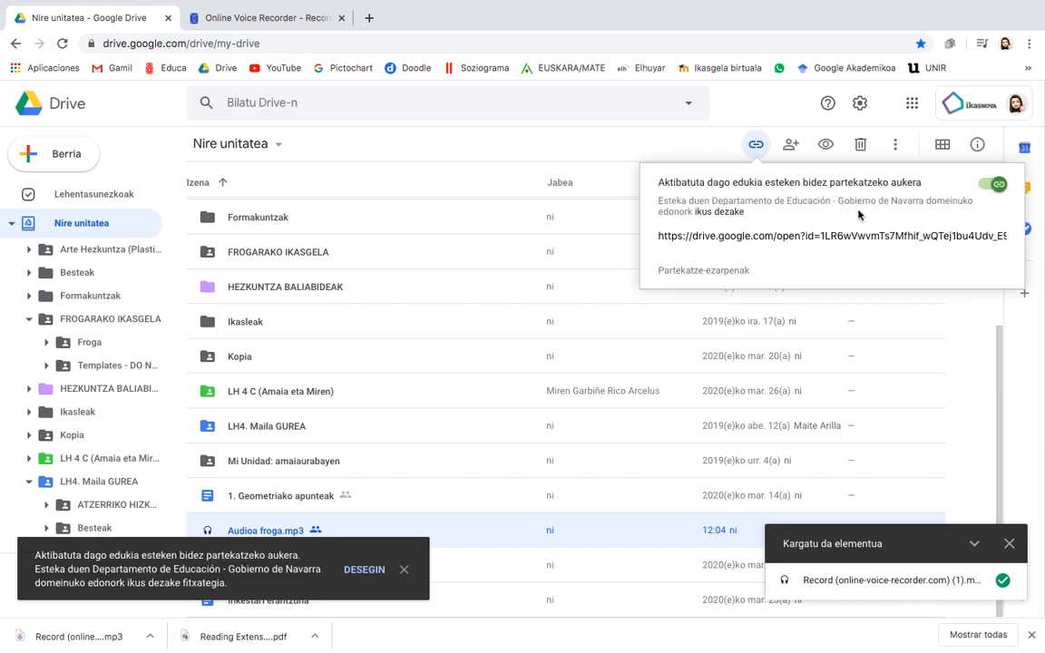
- Set link sharing for Audioa froga.mp3 to Esteka duen edonor with Ikus dezake access, and copy the shareable link
{"action": "left_click", "coordinate": [708, 272]}
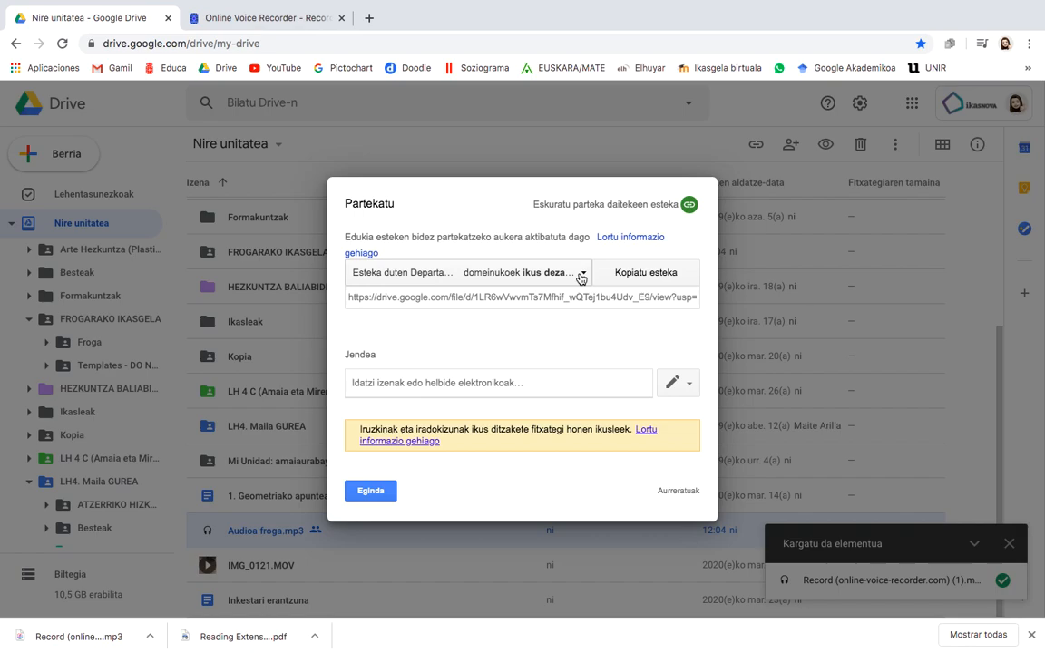
{"action": "left_click", "coordinate": [410, 281]}
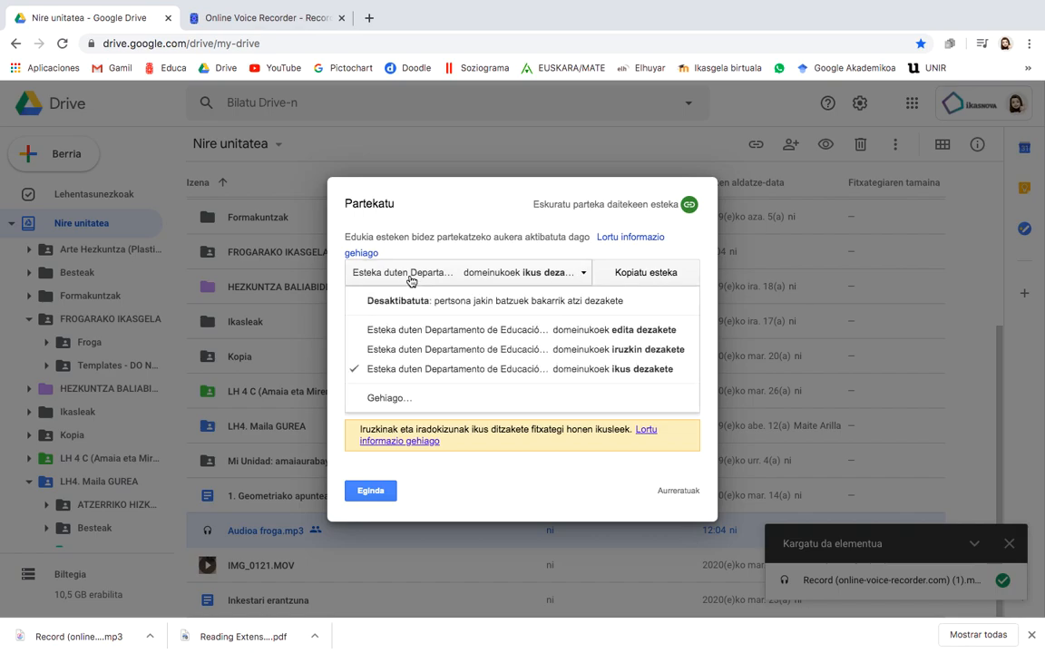
{"action": "left_click", "coordinate": [390, 400]}
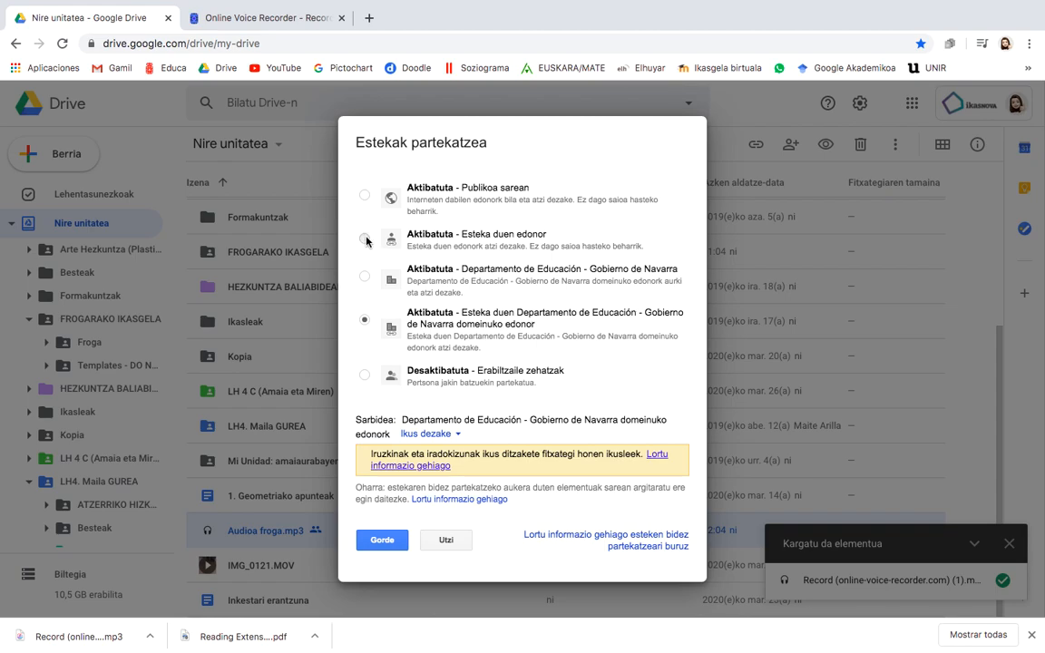
{"action": "left_click", "coordinate": [365, 239]}
{"action": "left_click", "coordinate": [628, 423]}
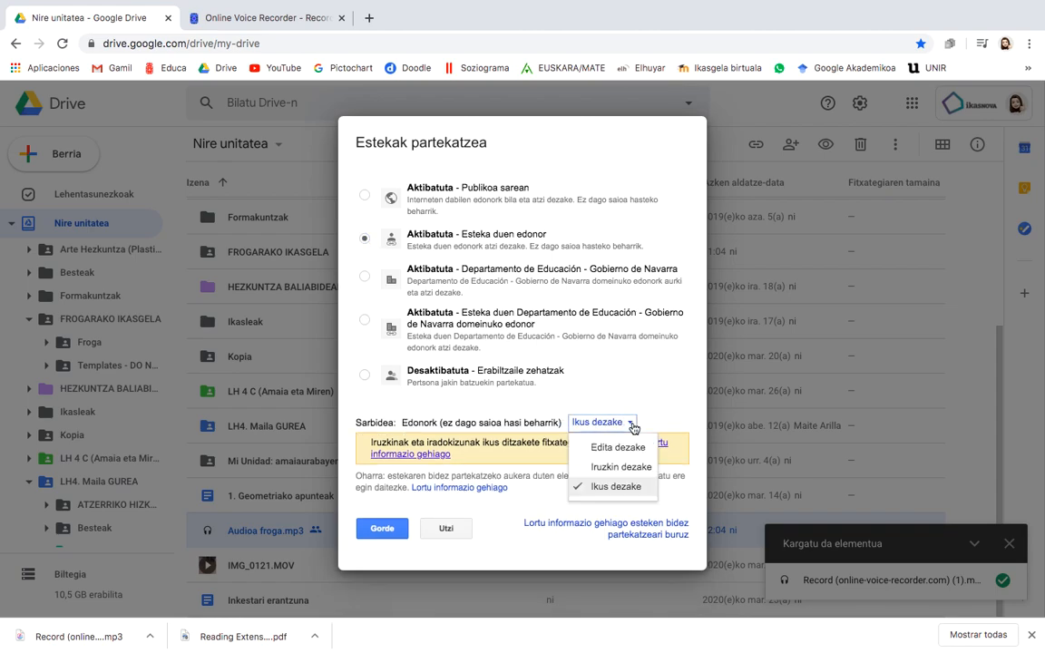
{"action": "left_click", "coordinate": [617, 488]}
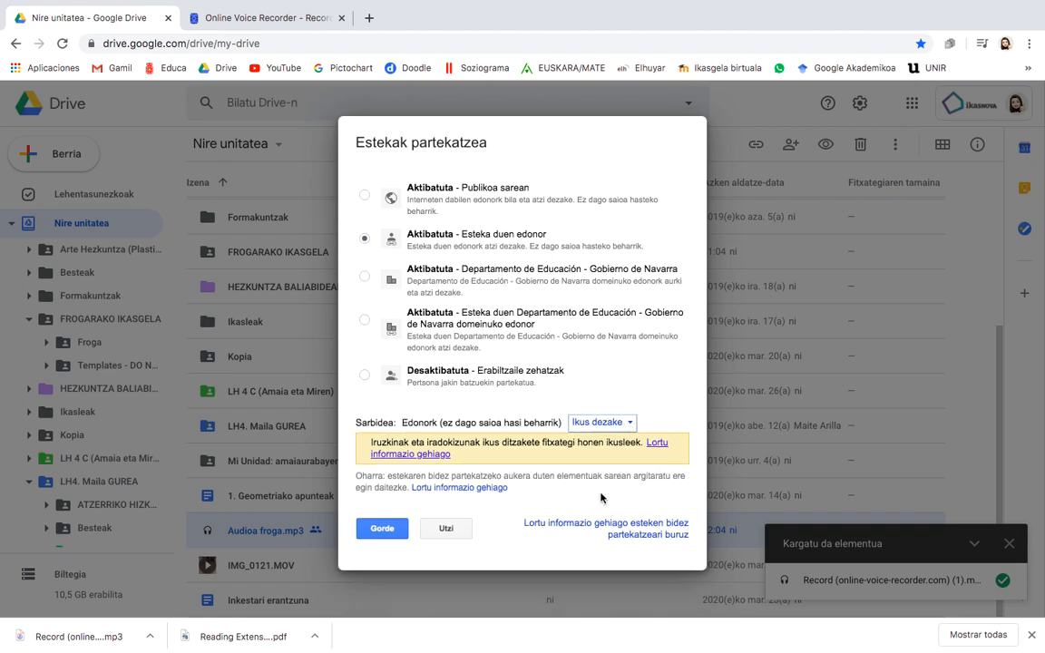
{"action": "left_click", "coordinate": [377, 529]}
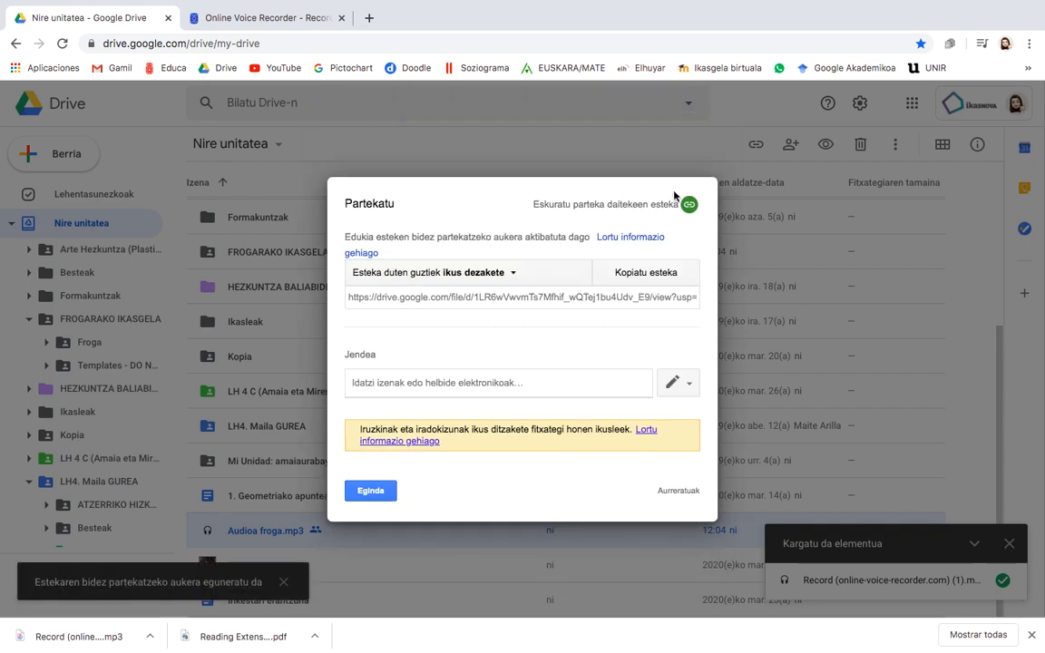
{"action": "left_click", "coordinate": [691, 210]}
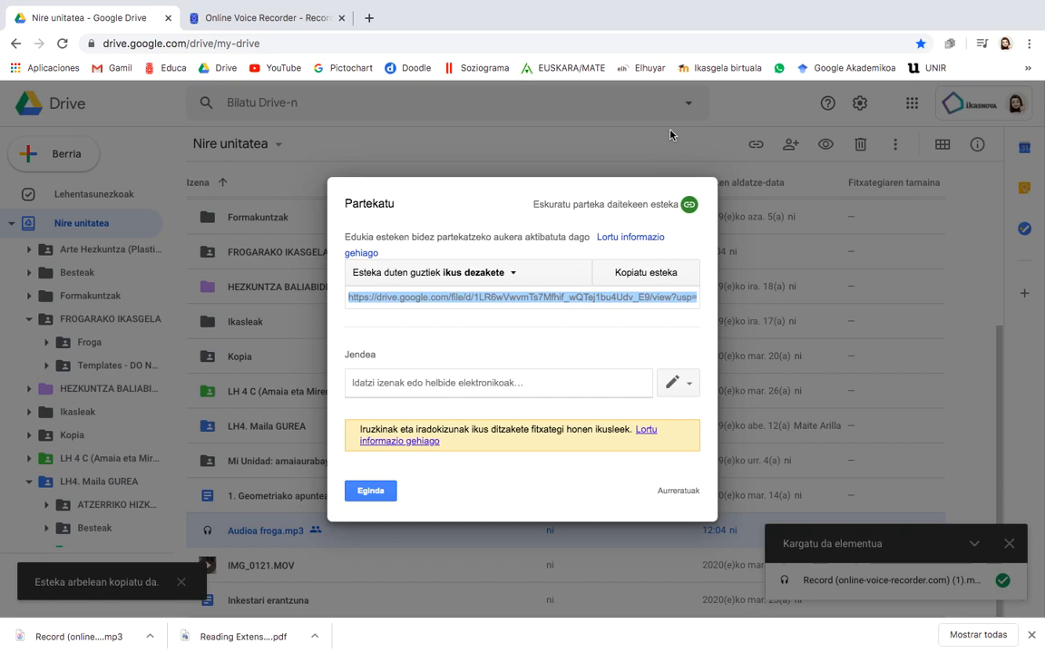
{"action": "left_click", "coordinate": [379, 497]}
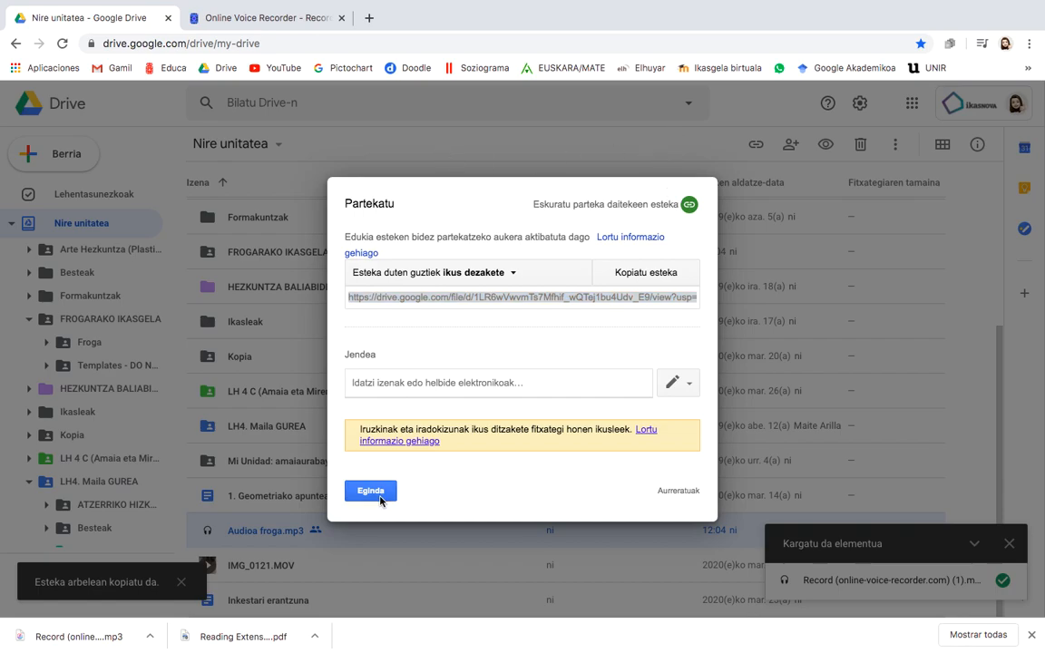
- Switch to Google Classroom in a new browser tab and show the classwork (Ikasgelako lana) of the FROGARAKO IKASGELA class
{"action": "key", "text": "super+t"}
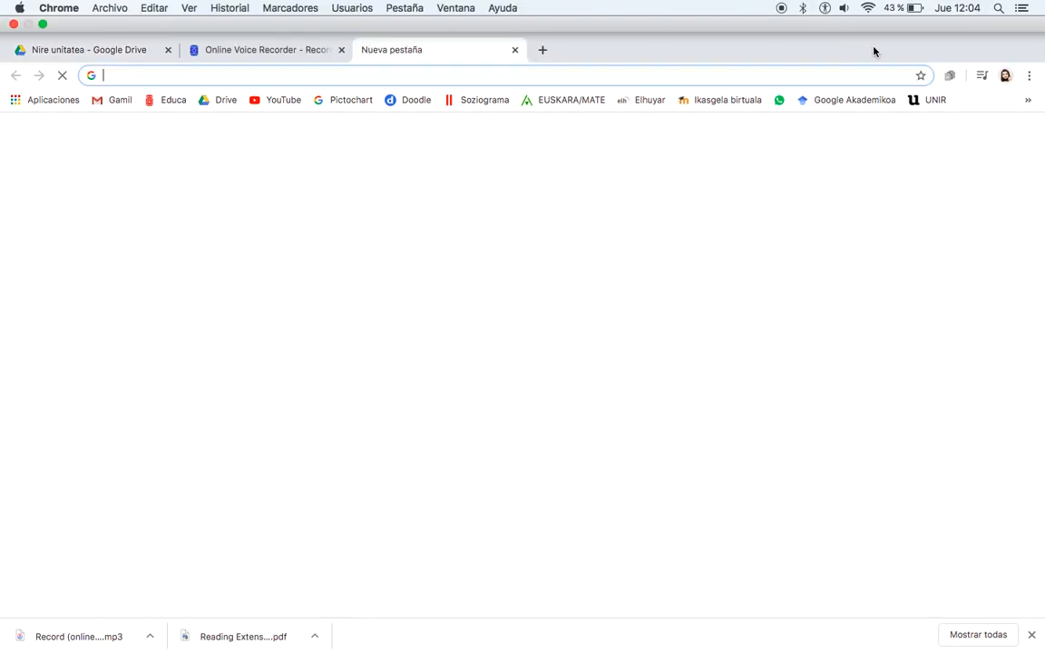
{"action": "left_click", "coordinate": [1026, 100]}
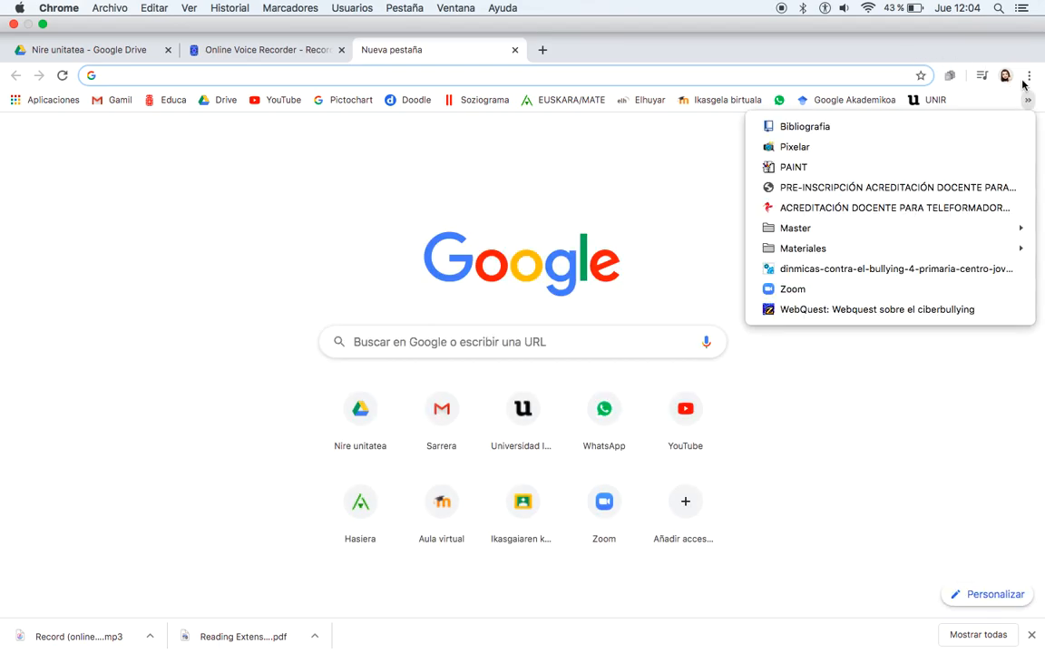
{"action": "left_click", "coordinate": [988, 102]}
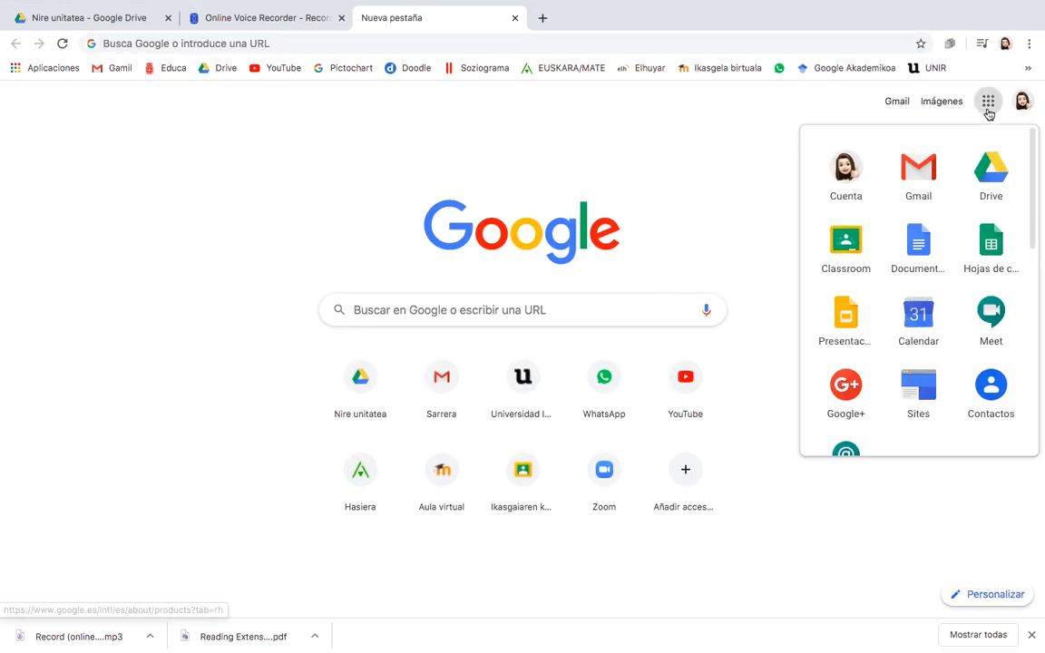
{"action": "left_click", "coordinate": [845, 251]}
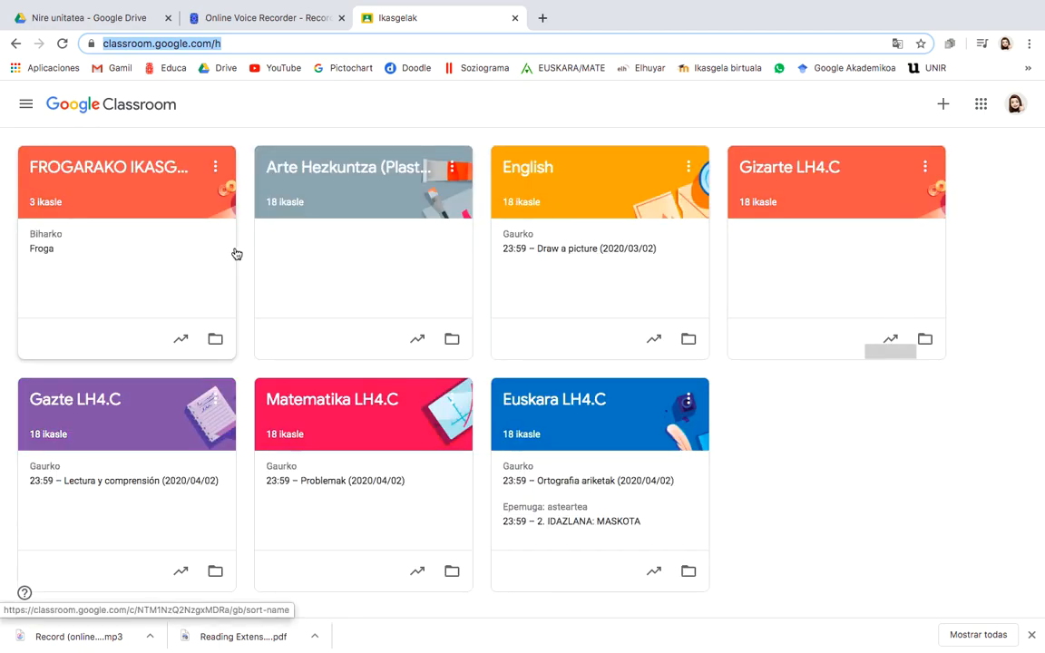
{"action": "left_click", "coordinate": [143, 170]}
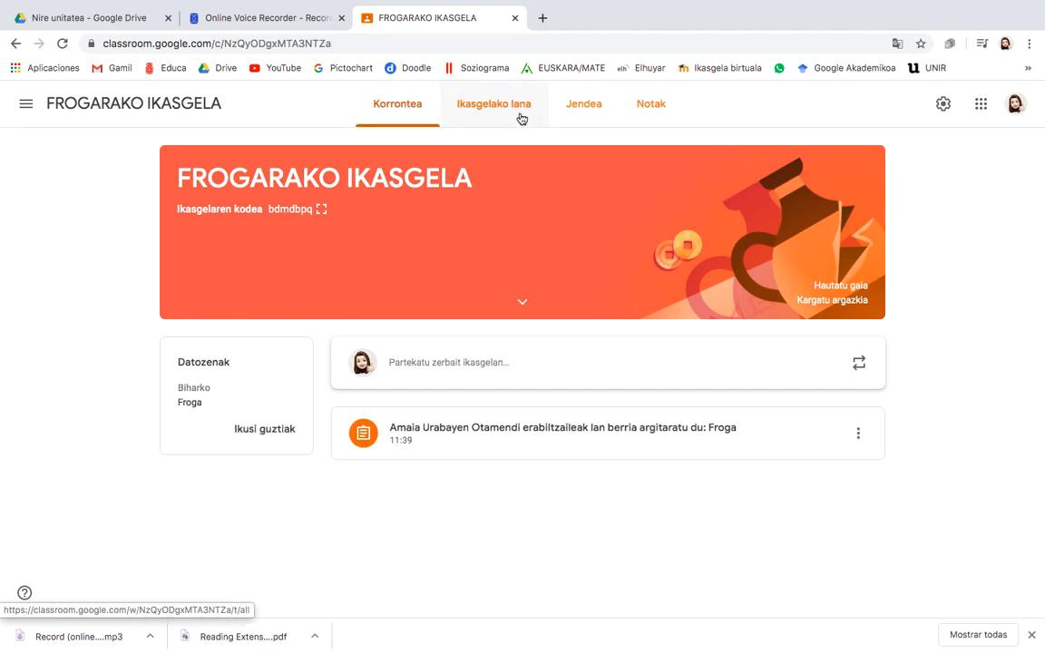
{"action": "left_click", "coordinate": [477, 109]}
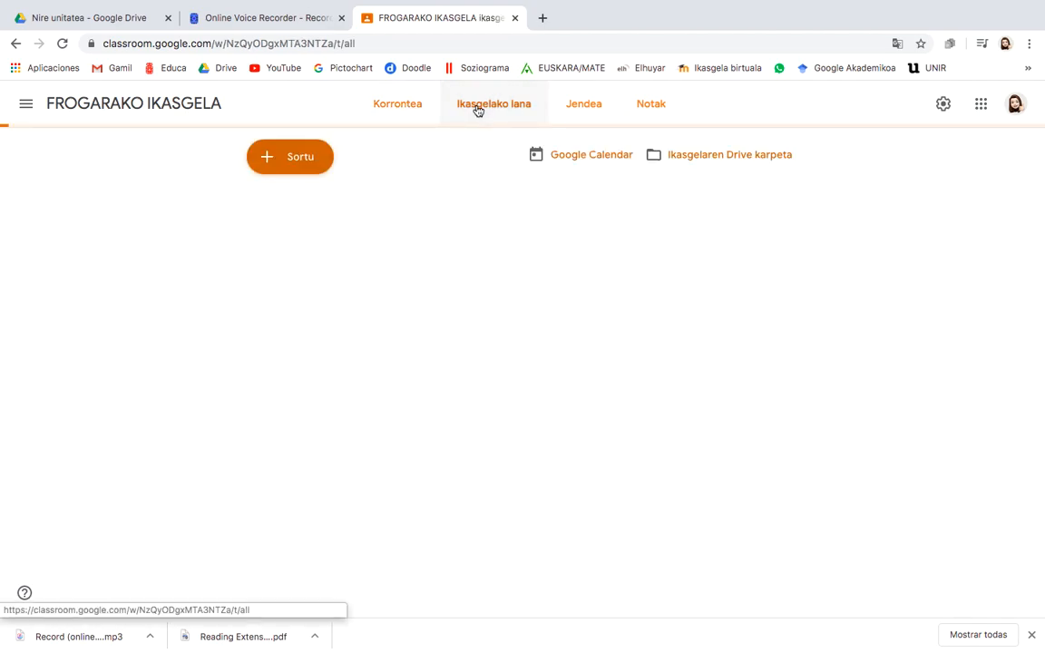
- Create a new assignment (Lana) in the class and title it Froga audioa
{"action": "left_click", "coordinate": [291, 167]}
{"action": "left_click", "coordinate": [306, 200]}
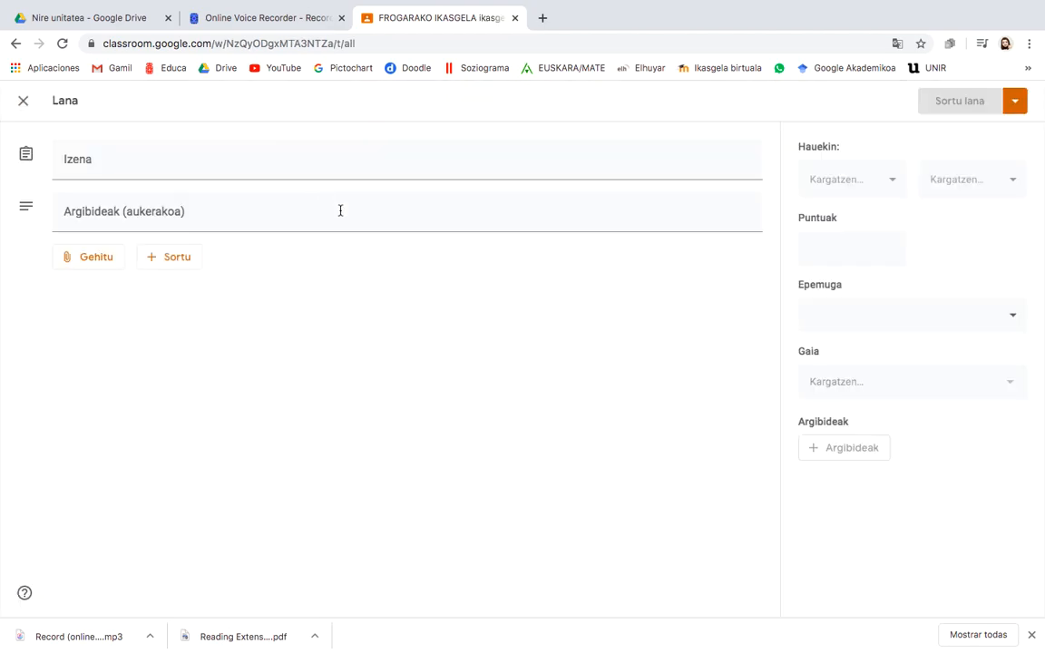
{"action": "left_click", "coordinate": [143, 243]}
{"action": "left_click", "coordinate": [113, 171]}
{"action": "type", "text": "Froga audioa"}
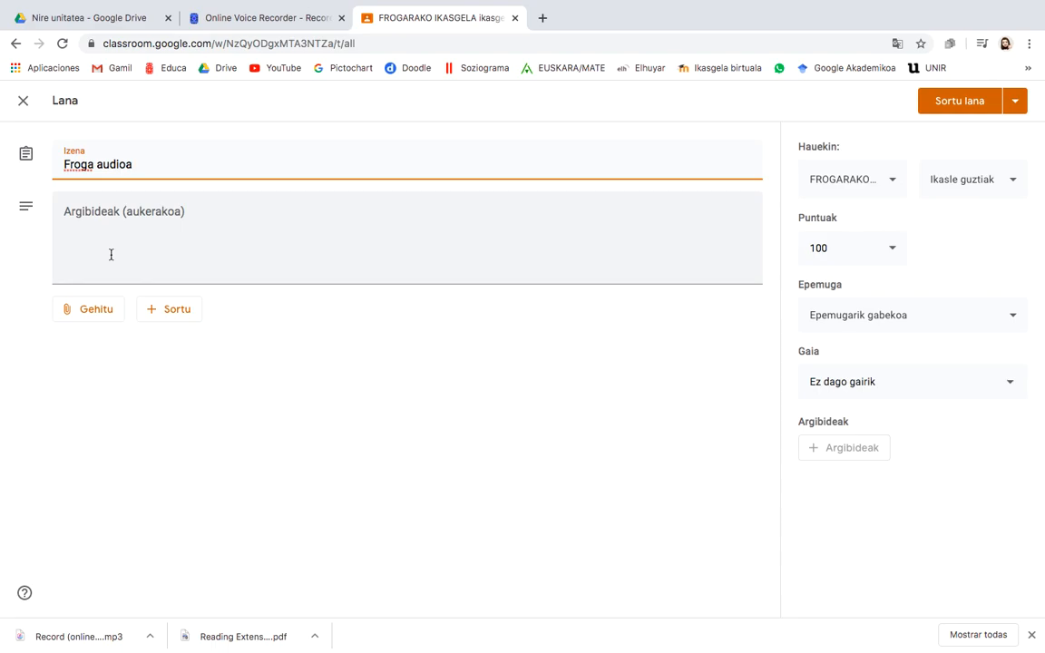
- Attach Audioa froga.mp3 to the Froga audioa assignment by its copied Drive link, and publish the assignment
{"action": "left_click", "coordinate": [99, 311]}
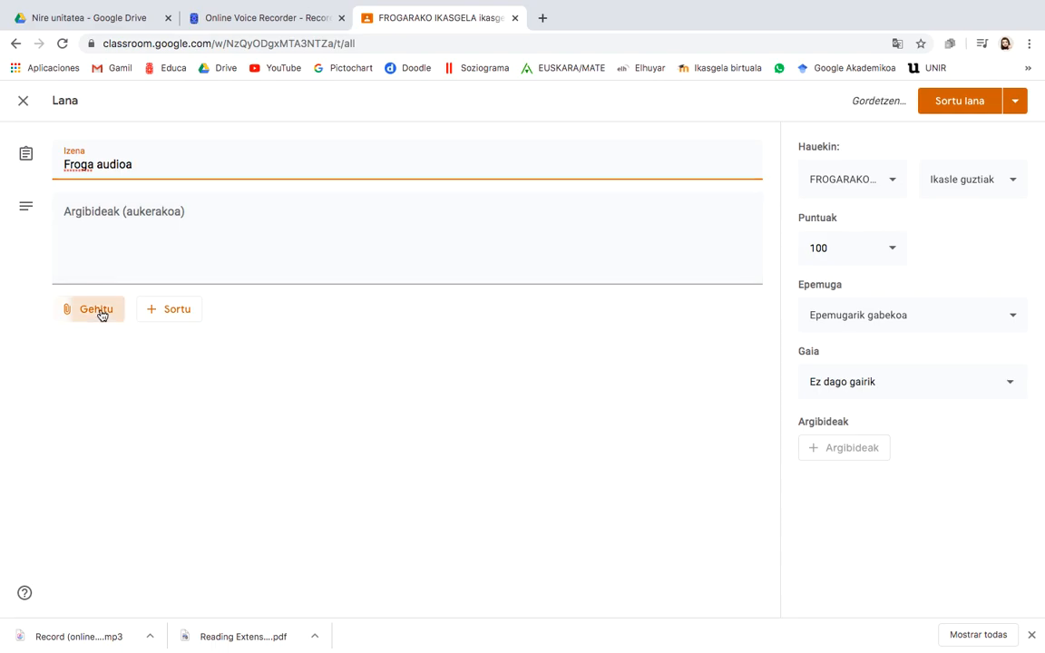
{"action": "left_click", "coordinate": [111, 366]}
{"action": "key", "text": "super+v"}
{"action": "left_click", "coordinate": [575, 398]}
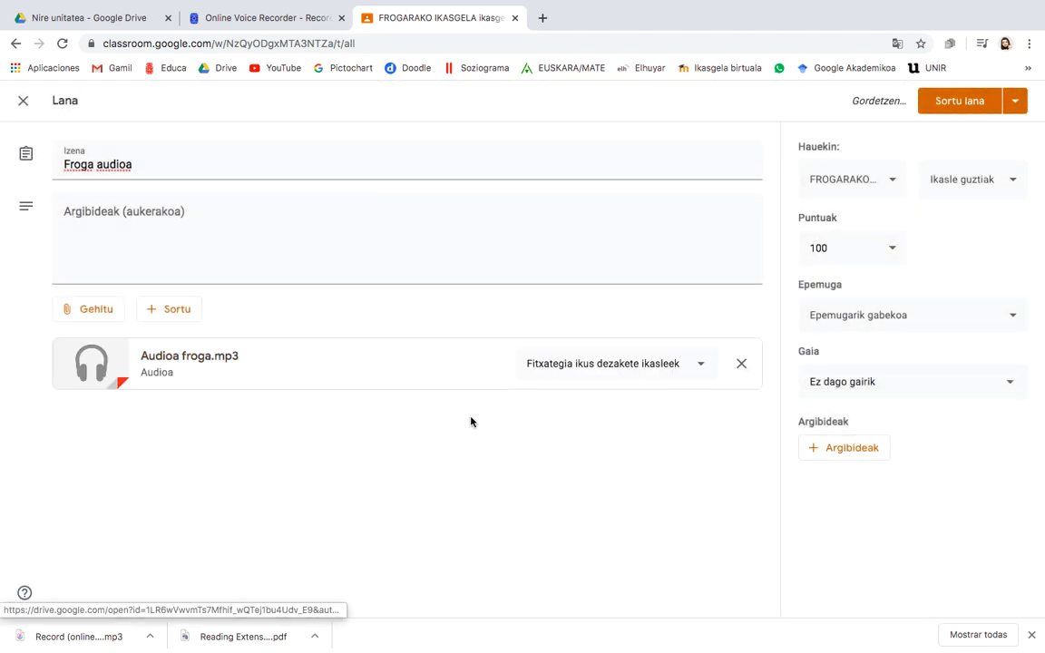
{"action": "left_click", "coordinate": [945, 106]}
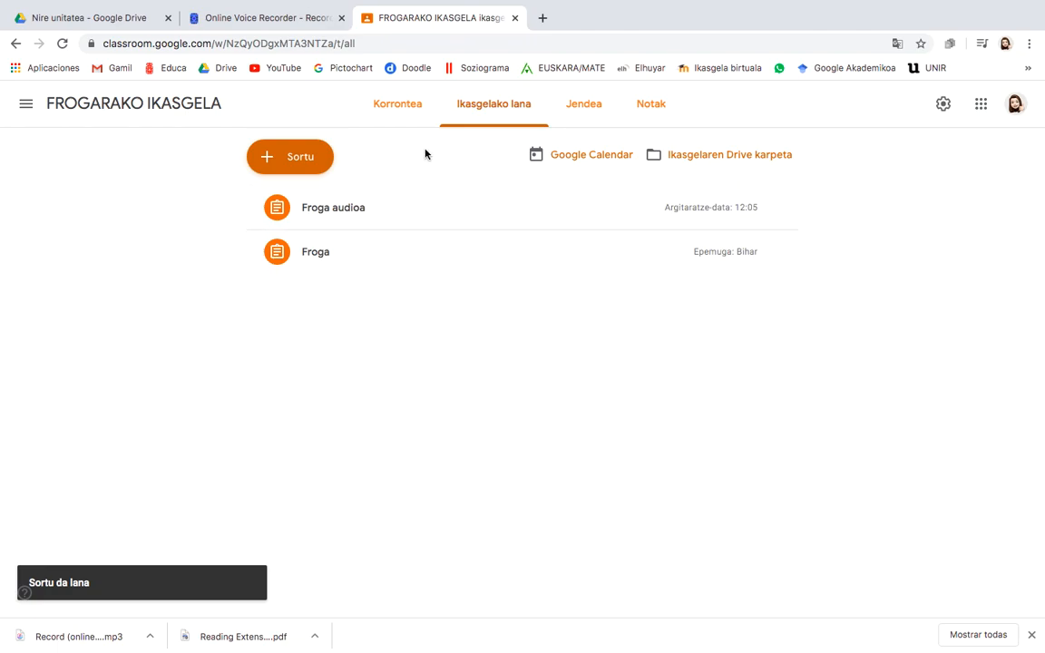
- Take the browser window out of full screen and minimize it to reveal the desktop
{"action": "mouse_move", "coordinate": [150, 31]}
{"action": "left_click", "coordinate": [44, 24]}
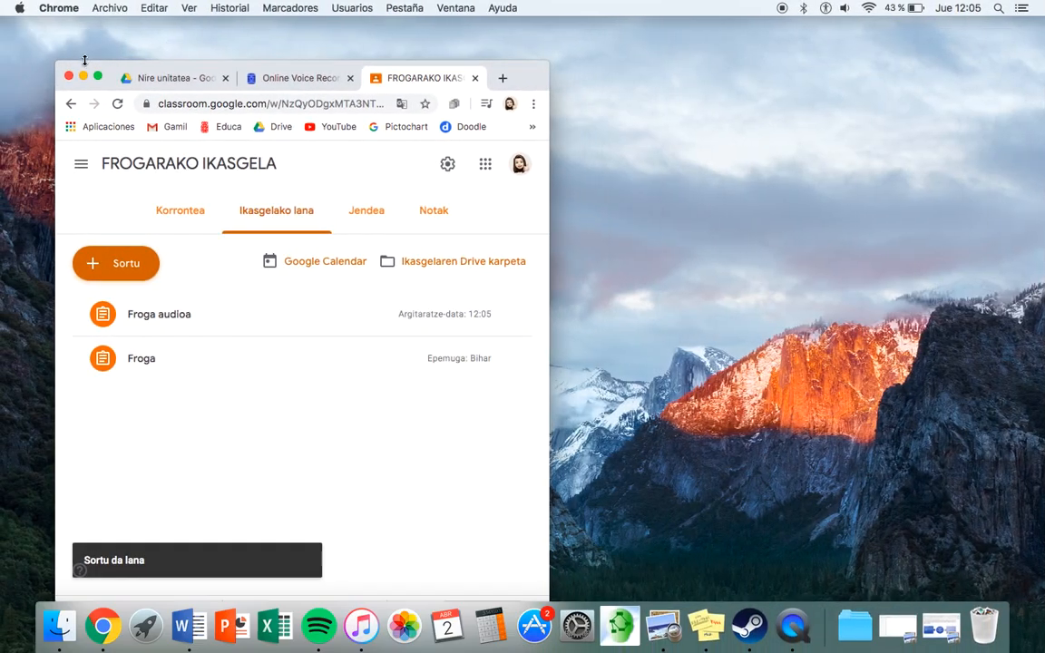
{"action": "left_click", "coordinate": [82, 79]}
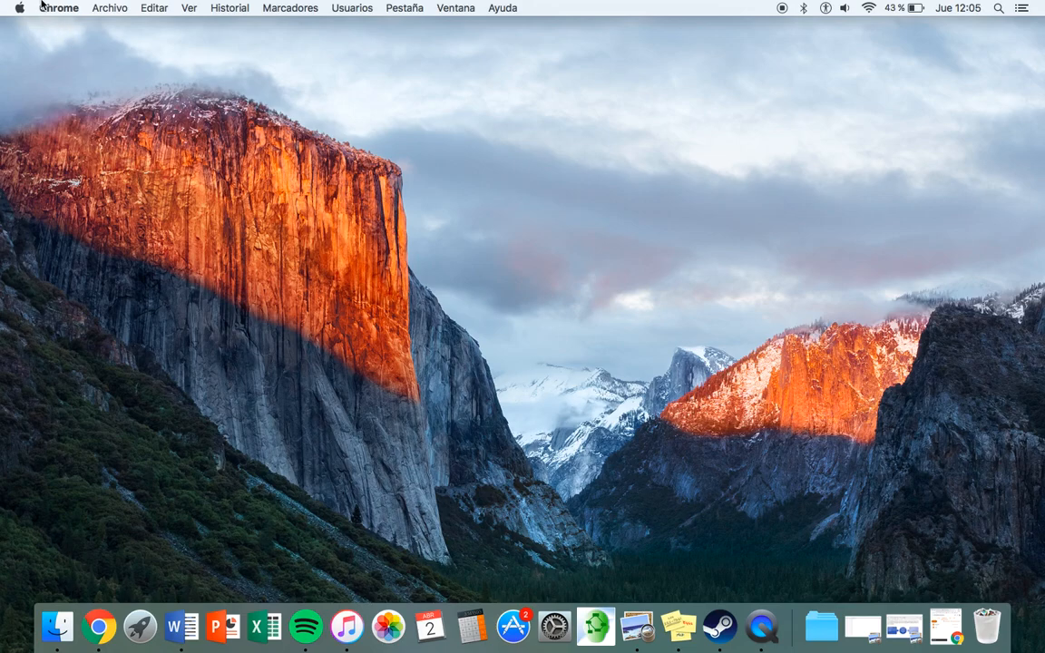
{"action": "left_click", "coordinate": [19, 7]}
{"action": "mouse_move", "coordinate": [48, 8]}
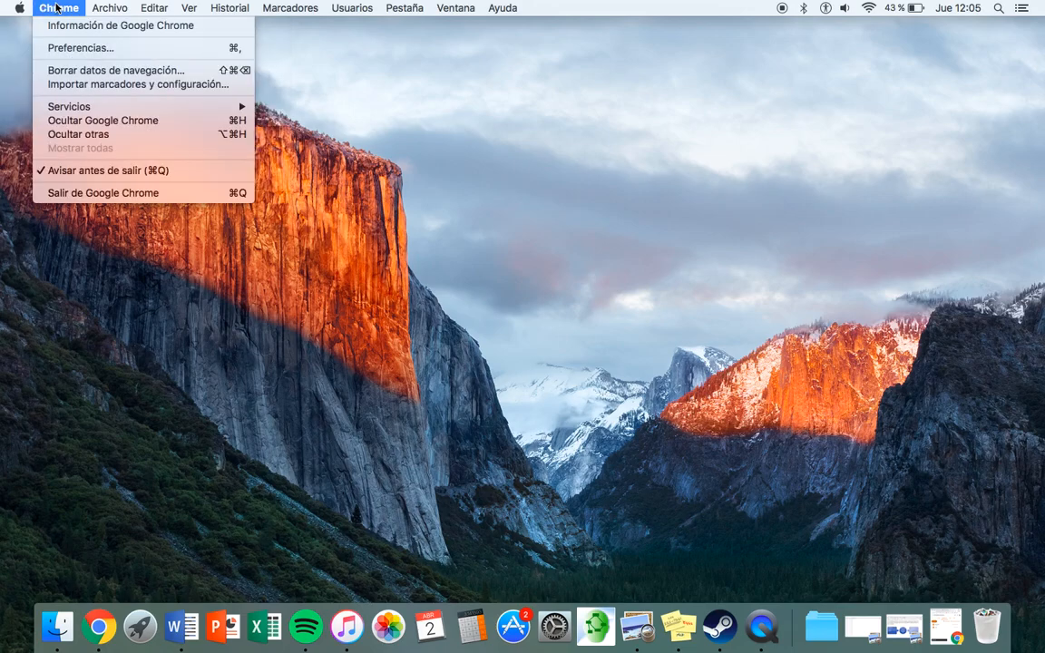